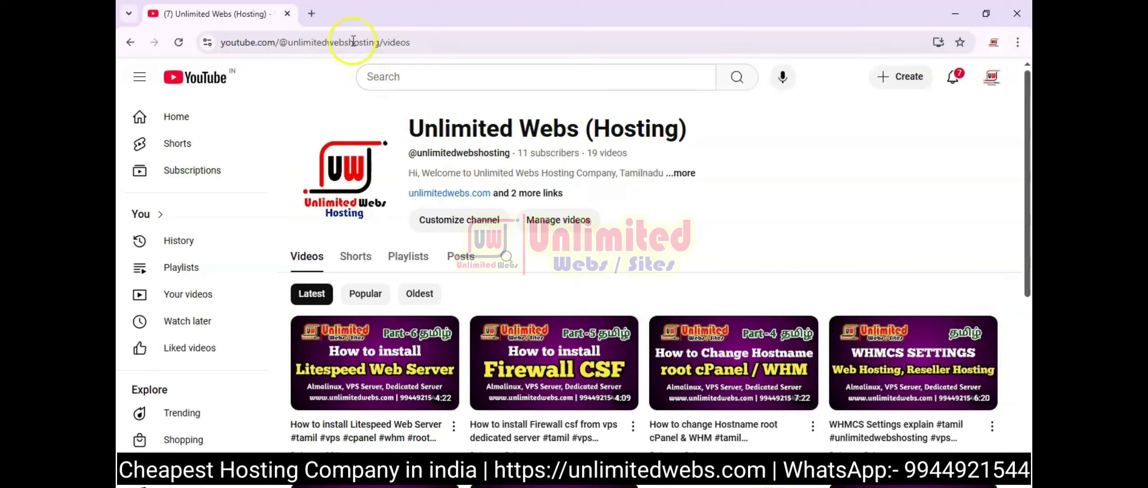
# Open the unlimitedwebs.com website in a new browser tab.
pyautogui.click(310, 15)
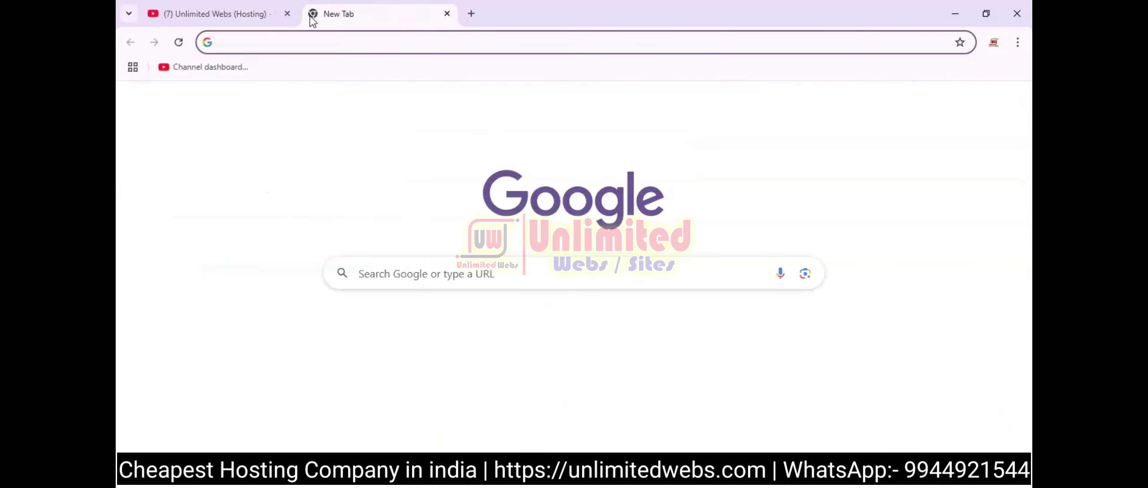
pyautogui.write('unlim')
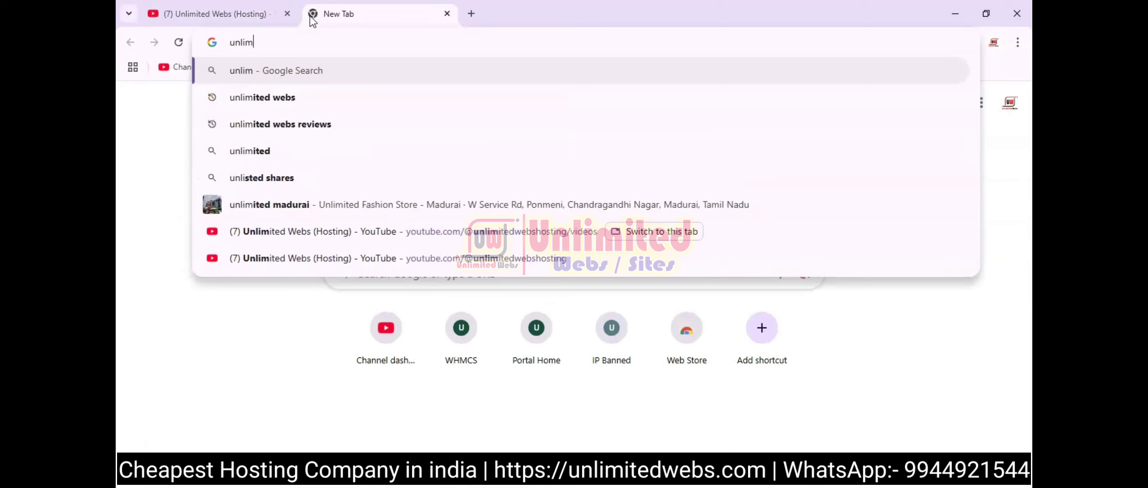
pyautogui.write('itedwbbs')
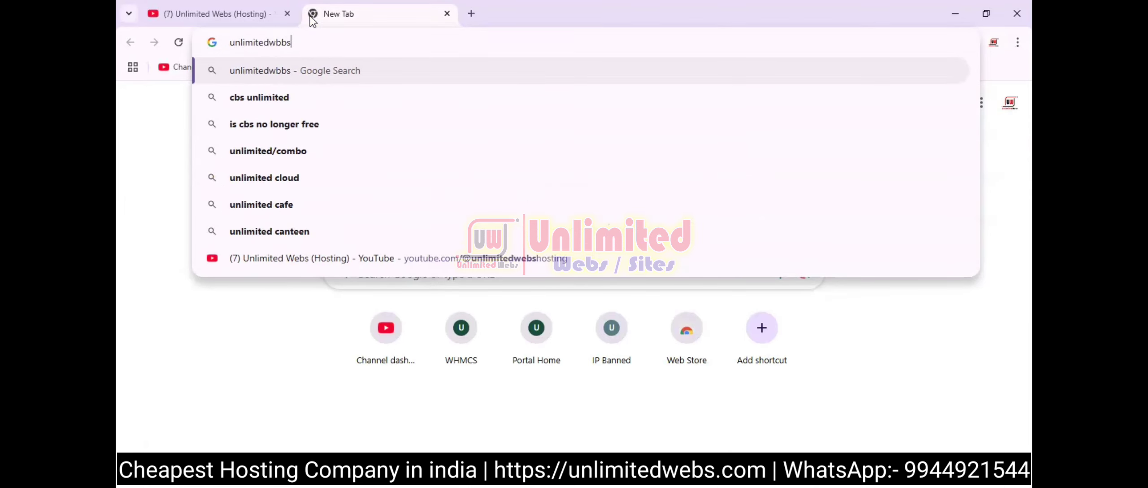
pyautogui.write('s')
pyautogui.press('BackSpace')
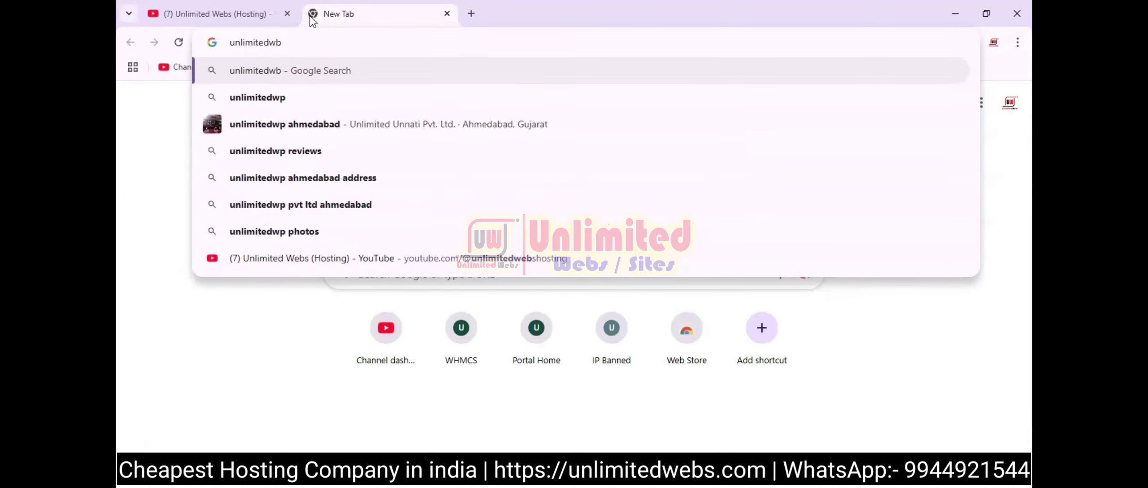
pyautogui.write('ebs')
pyautogui.hotkey('ctrl', 'Return')
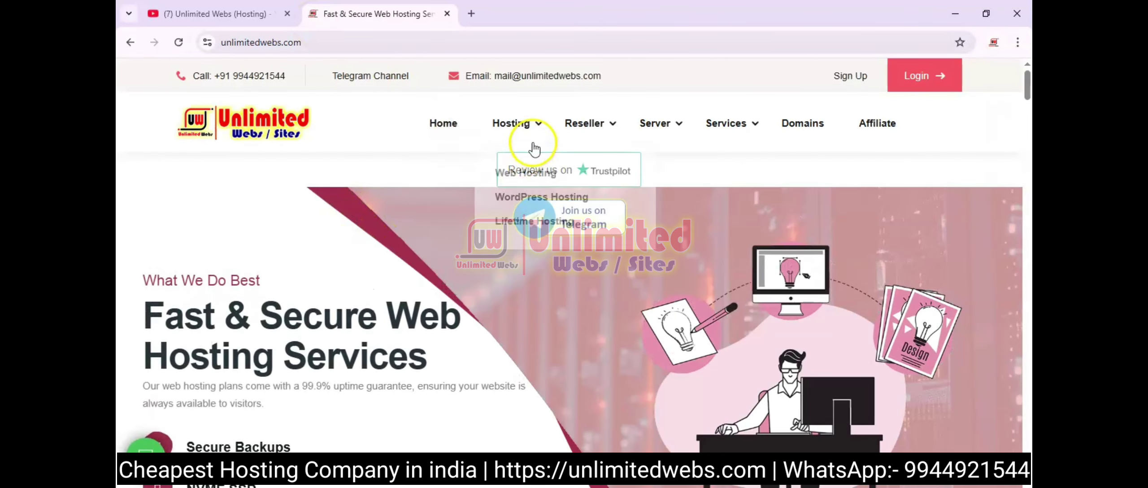
# Open the site's Reseller Hosting page and go to its plan comparison.
pyautogui.moveTo(580, 127)
pyautogui.click(584, 174)
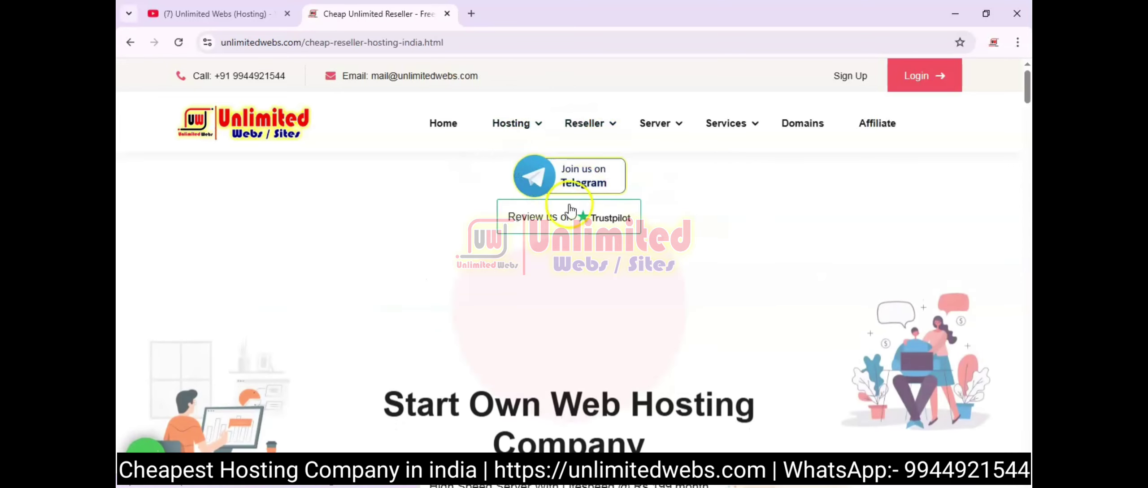
pyautogui.scroll(-1, 522, 299)
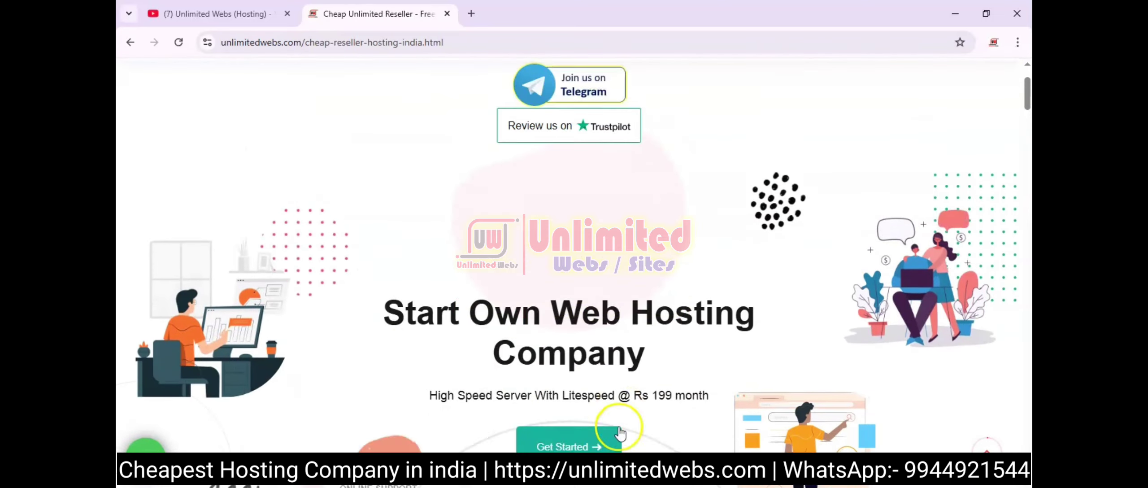
pyautogui.click(569, 401)
pyautogui.scroll(-5, 567, 397)
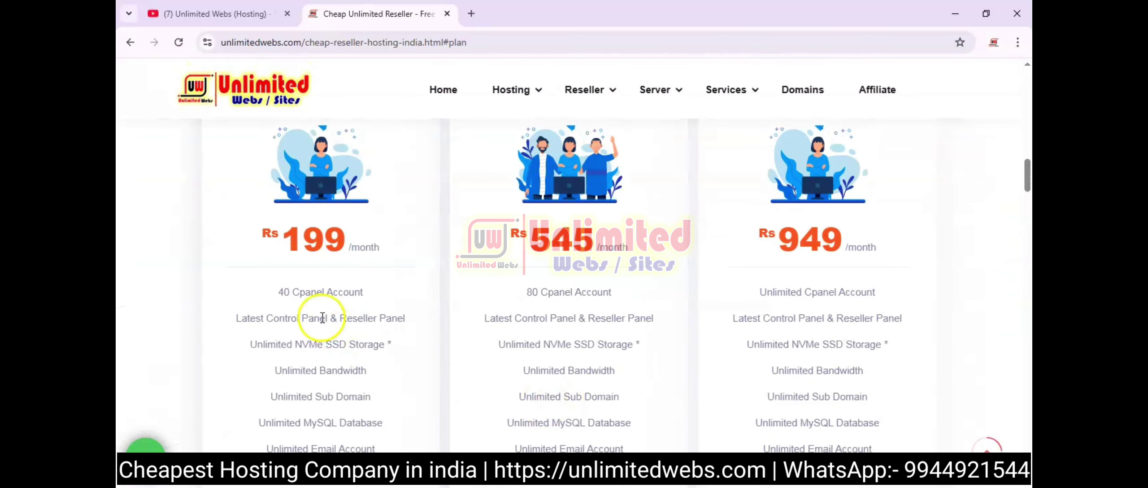
# Examine the reseller plans' monthly prices, cPanel account limits and features, and close the hosting site's tab.
pyautogui.moveTo(365, 242); pyautogui.dragTo(281, 239)
pyautogui.moveTo(279, 292); pyautogui.dragTo(338, 293)
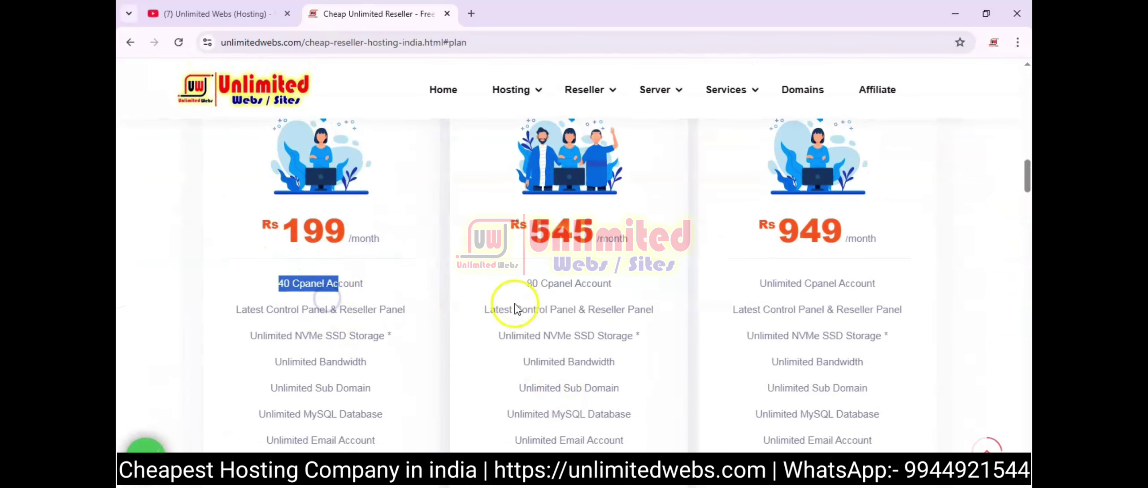
pyautogui.scroll(-3, 794, 170)
pyautogui.scroll(3, 795, 185)
pyautogui.moveTo(774, 240); pyautogui.dragTo(845, 243)
pyautogui.moveTo(784, 291); pyautogui.dragTo(840, 287)
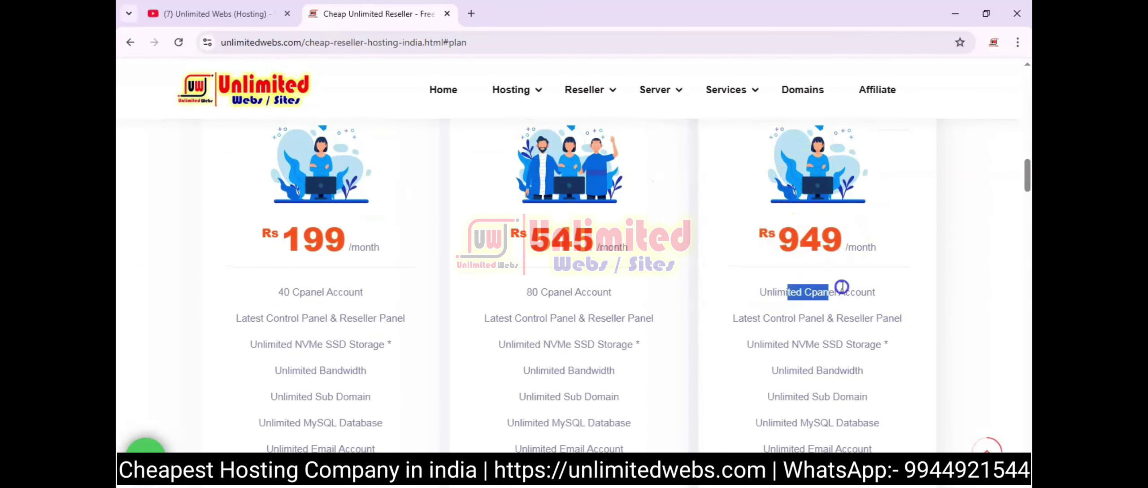
pyautogui.scroll(-3, 842, 287)
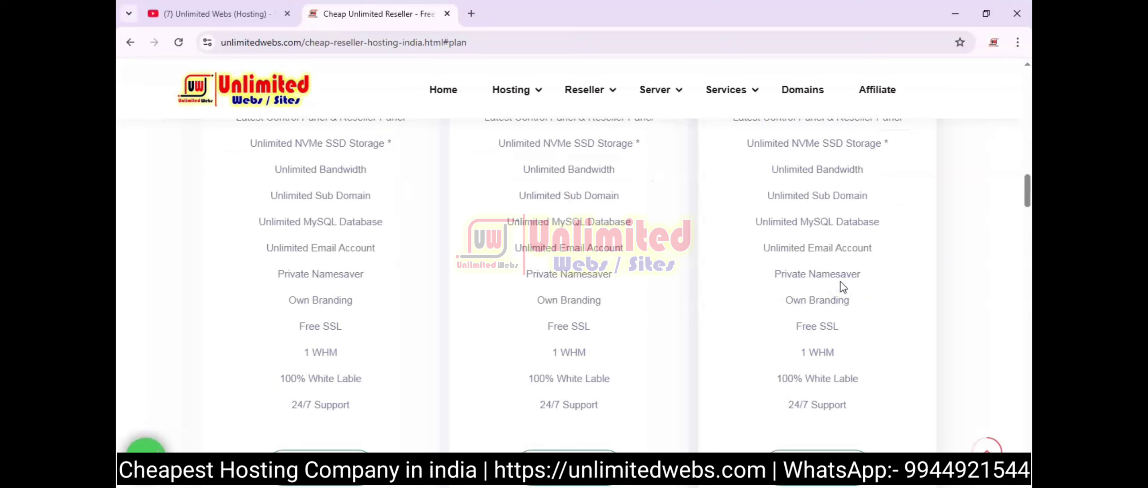
pyautogui.scroll(-1, 767, 304)
pyautogui.scroll(4, 591, 121)
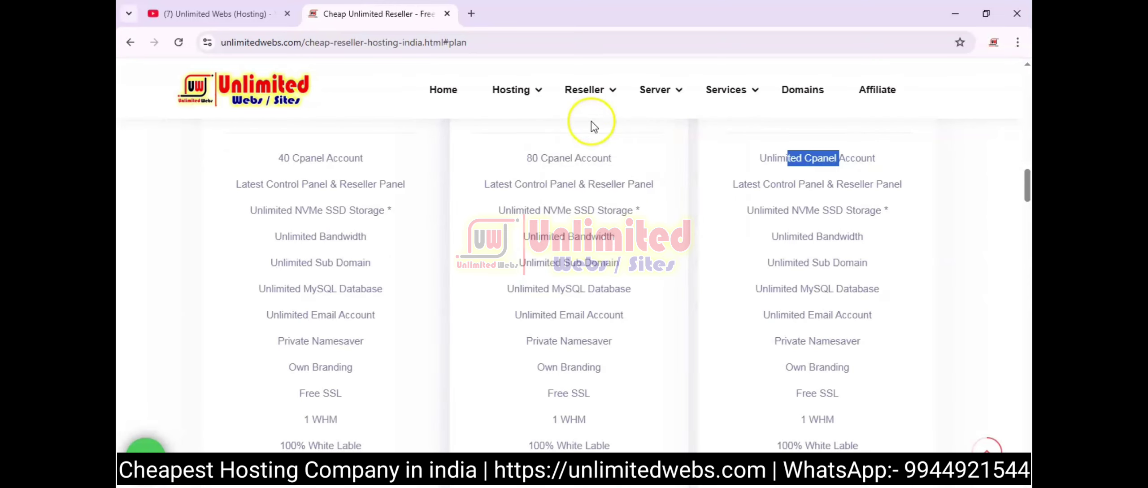
pyautogui.click(584, 90)
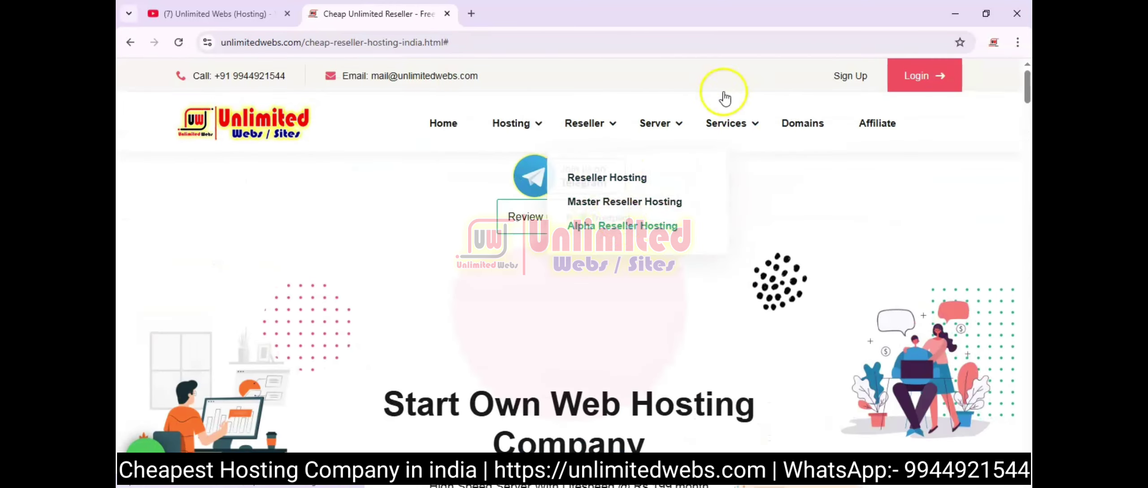
pyautogui.click(447, 14)
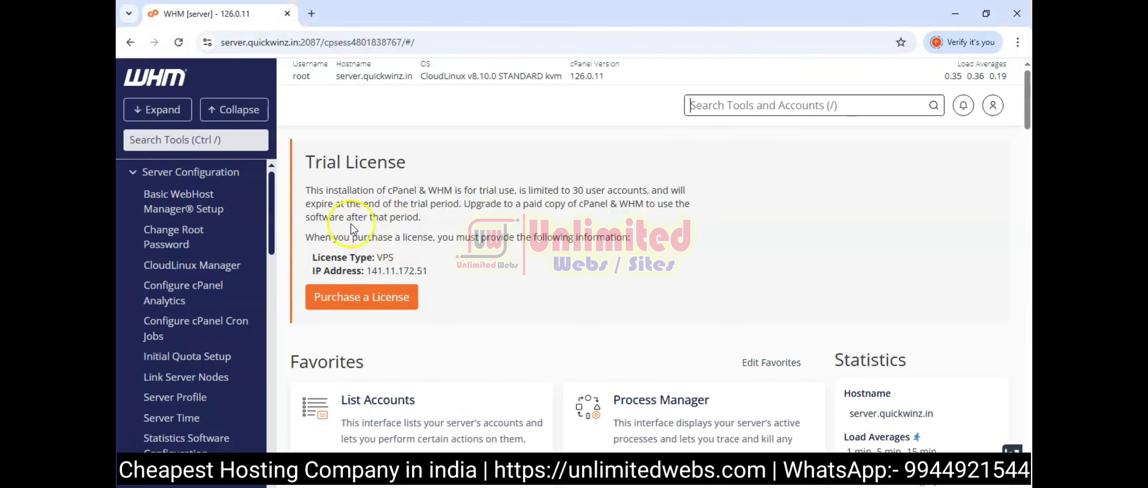
# Open CloudLinux Manager under Server Configuration in WHM and start its setup wizard.
pyautogui.click(159, 173)
pyautogui.click(159, 174)
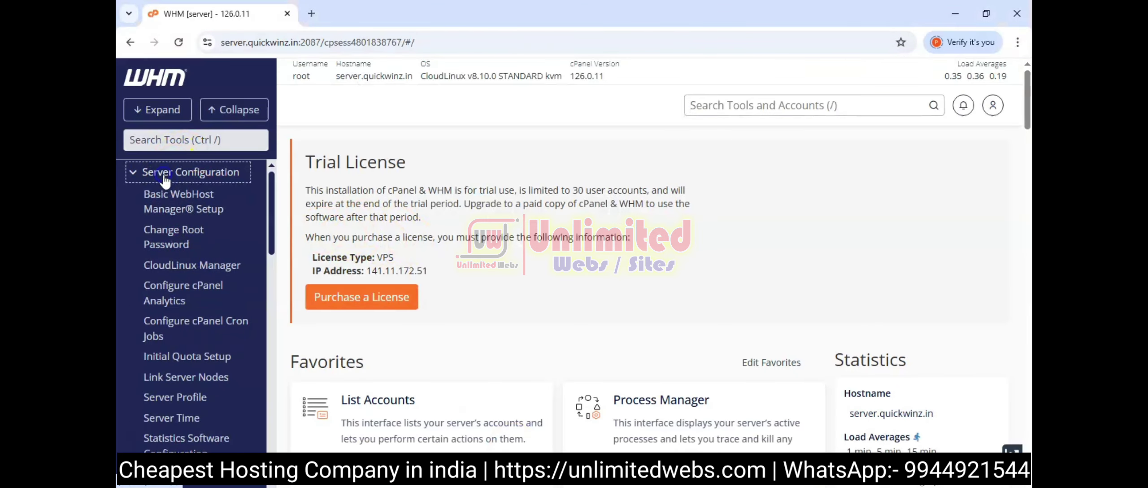
pyautogui.click(187, 268)
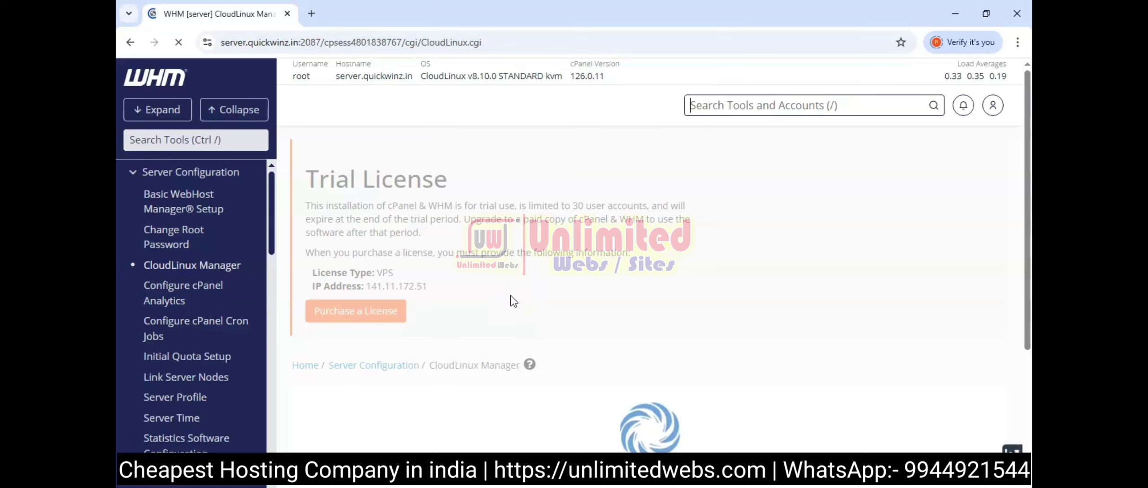
pyautogui.click(736, 105)
pyautogui.click(536, 92)
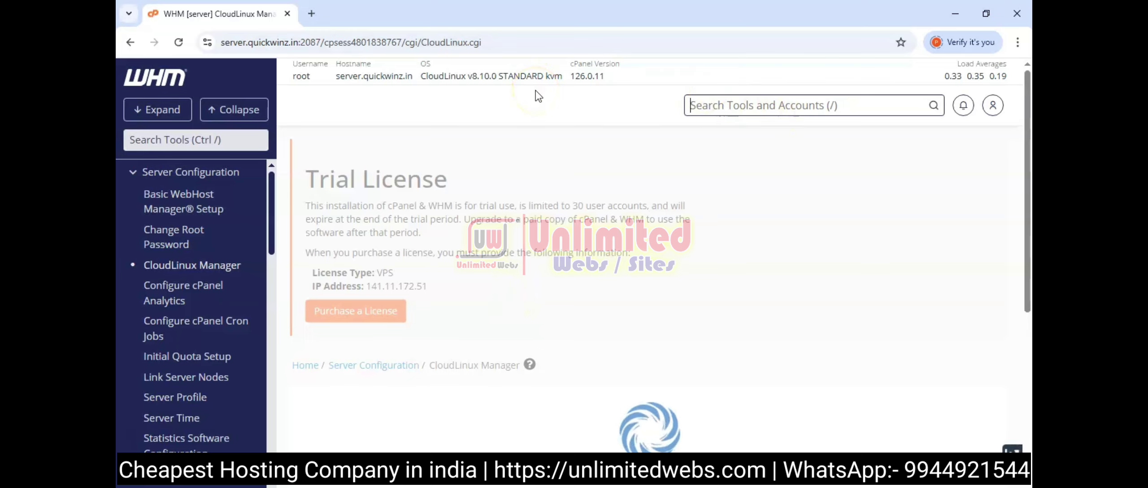
pyautogui.click(489, 287)
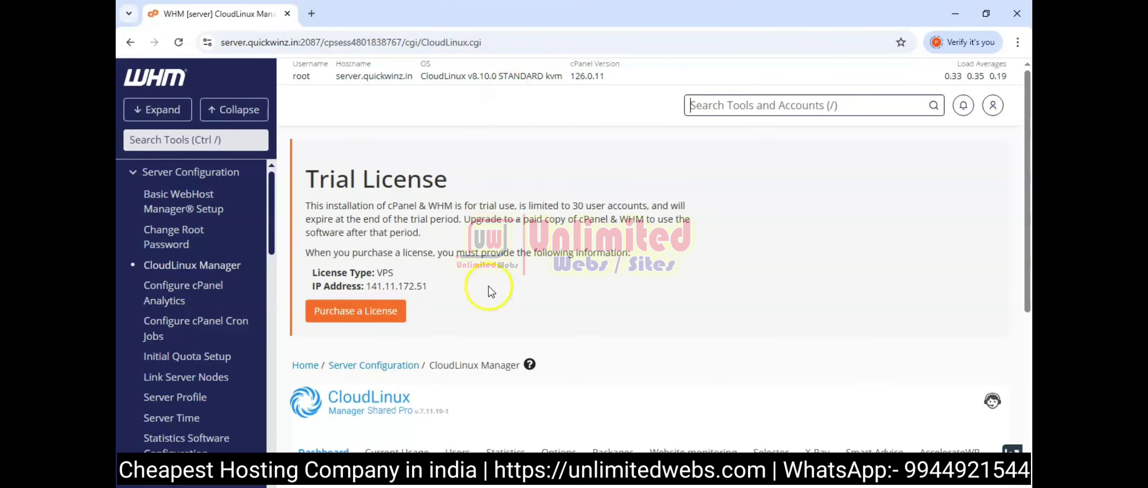
pyautogui.scroll(-6, 490, 287)
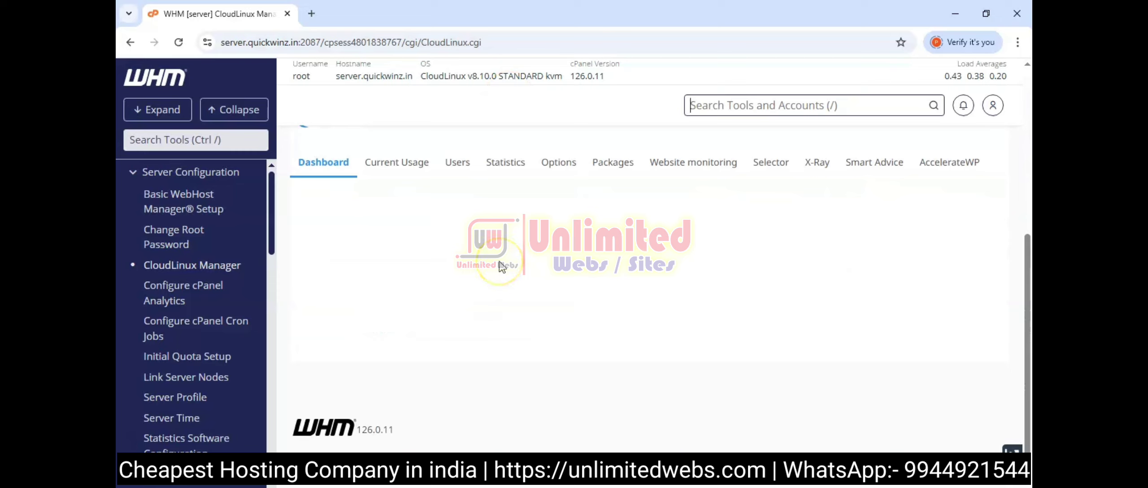
pyautogui.scroll(-3, 627, 291)
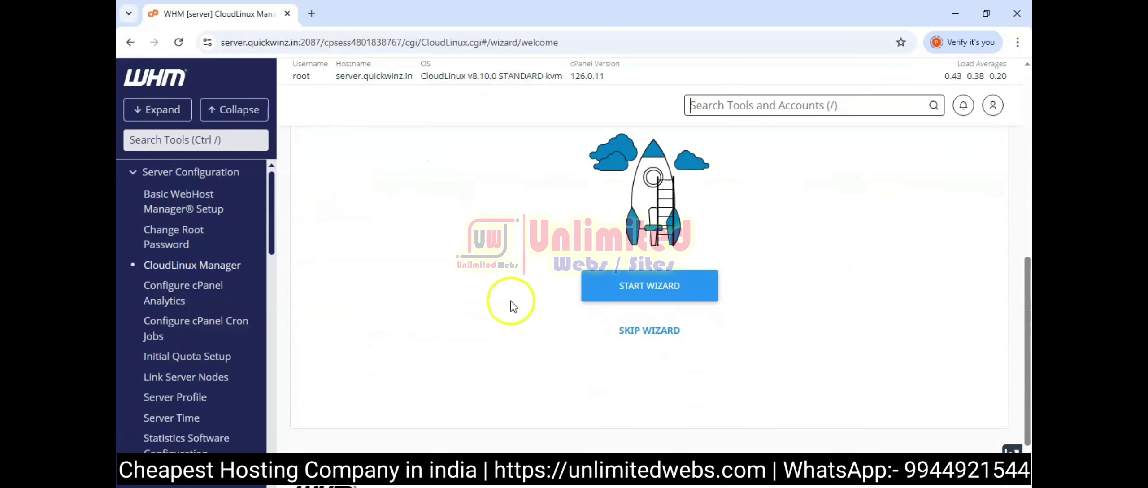
pyautogui.click(652, 289)
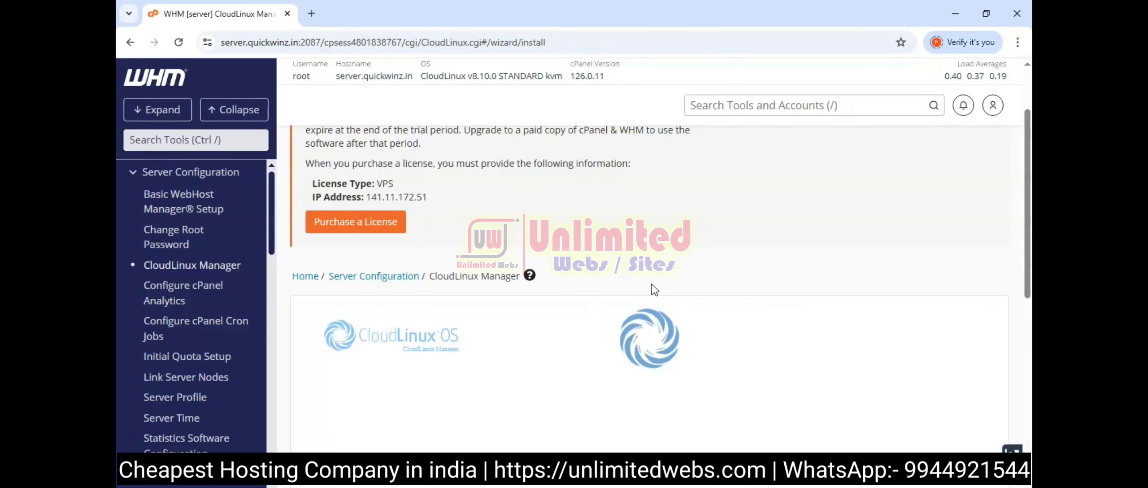
# Select CageFS for installation, enabled by default for new customer accounts.
pyautogui.scroll(-3, 654, 296)
pyautogui.scroll(-3, 649, 289)
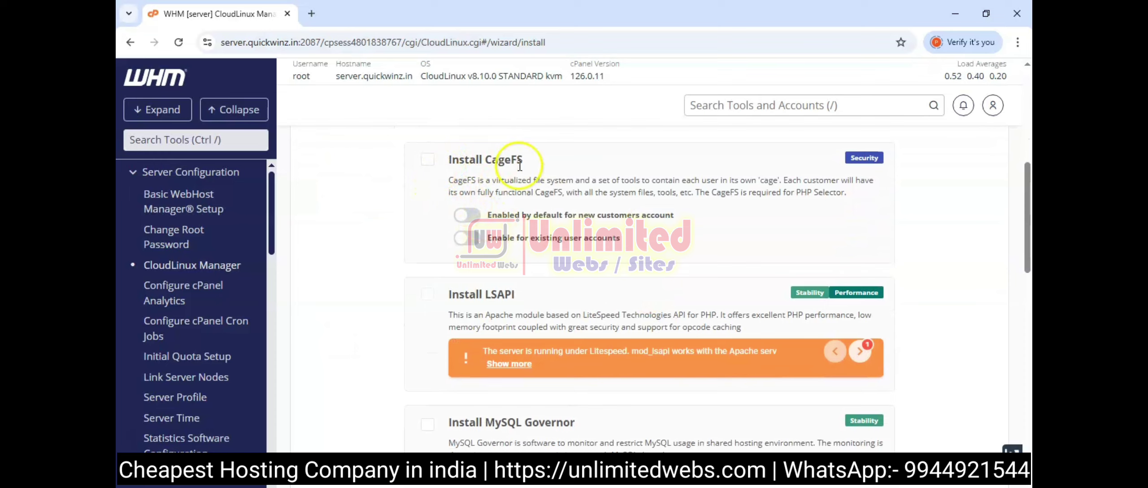
pyautogui.scroll(-2, 538, 211)
pyautogui.scroll(2, 538, 211)
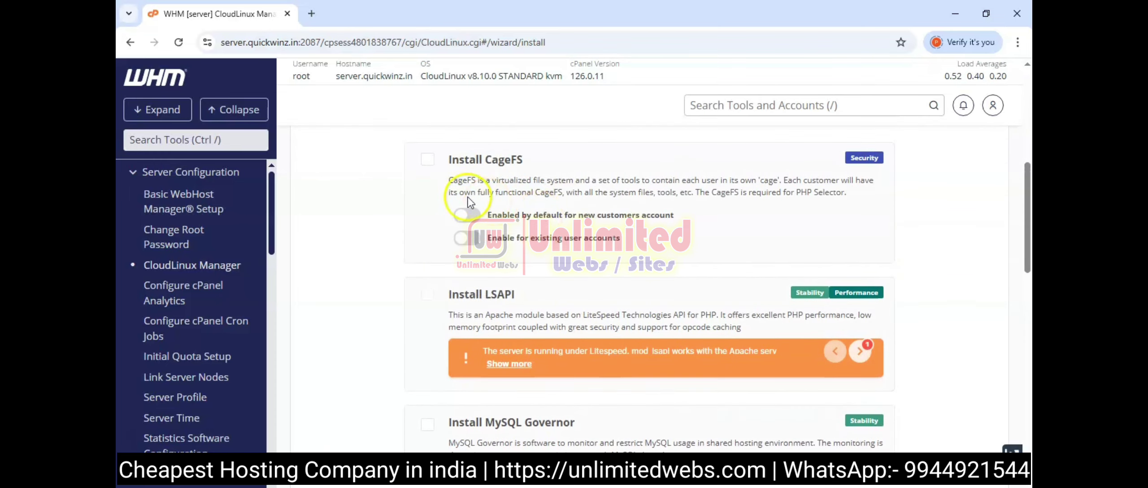
pyautogui.click(428, 162)
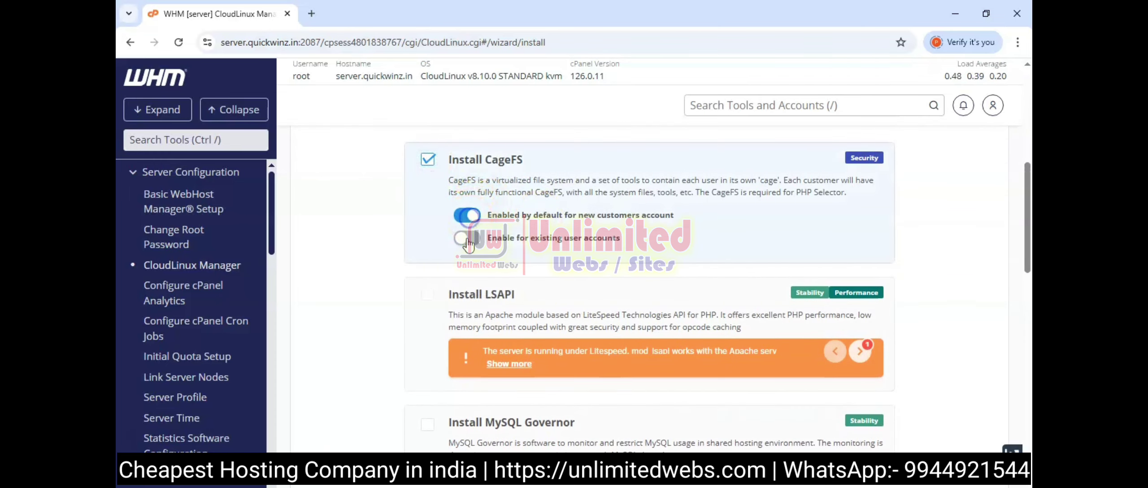
# Enable the Node.js Selector with all versions chosen for installation and 22 as the default version.
pyautogui.scroll(-4, 520, 248)
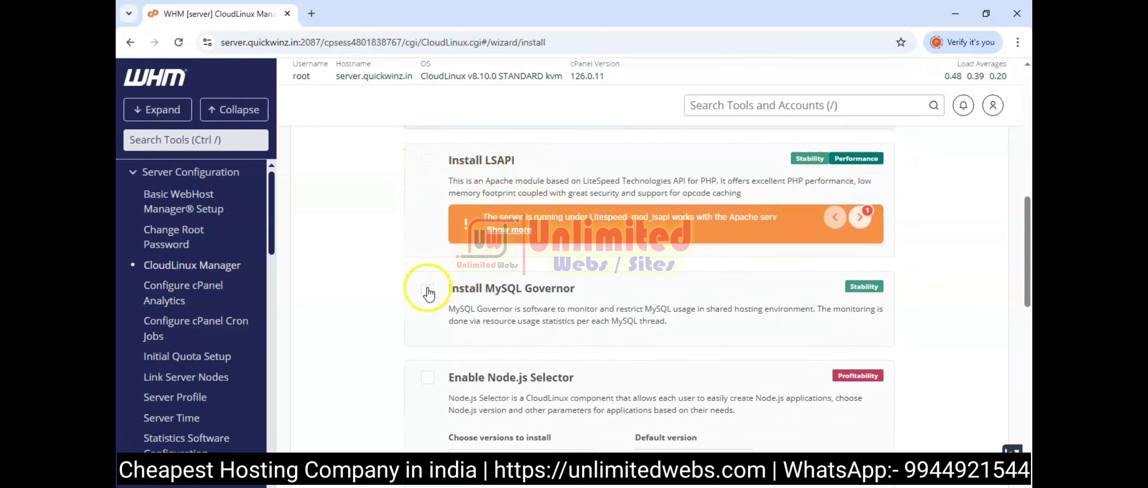
pyautogui.scroll(-3, 444, 283)
pyautogui.click(428, 244)
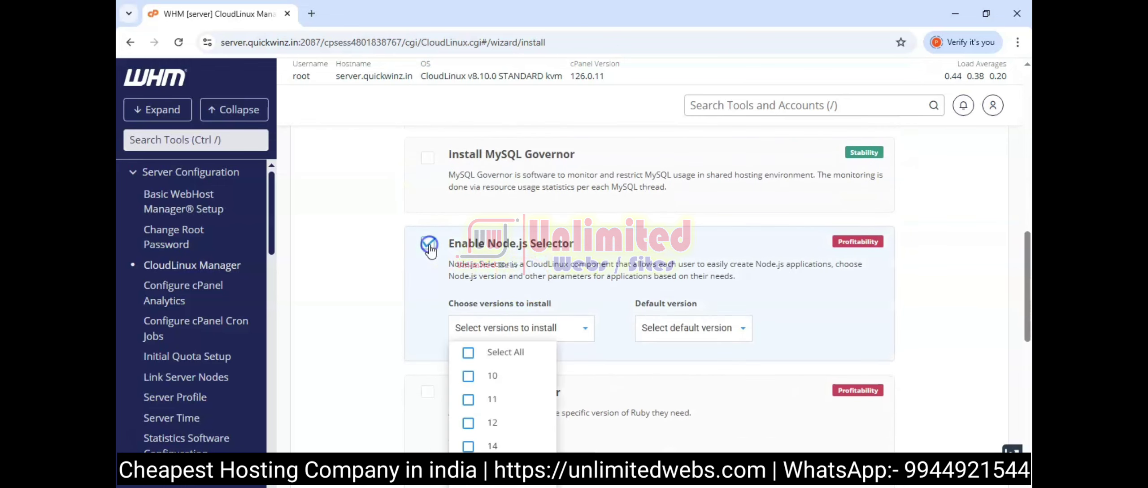
pyautogui.scroll(-2, 449, 269)
pyautogui.click(469, 286)
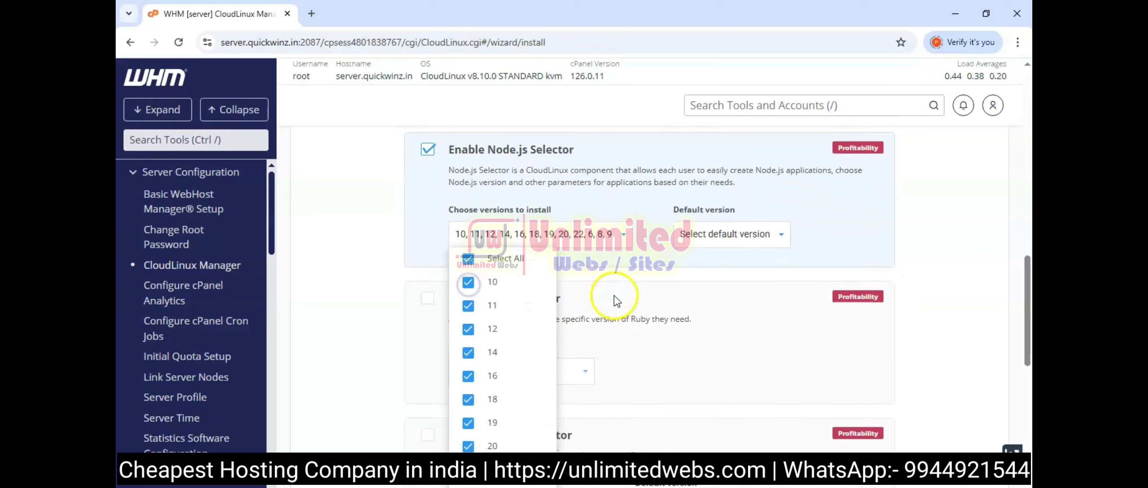
pyautogui.scroll(-2, 525, 224)
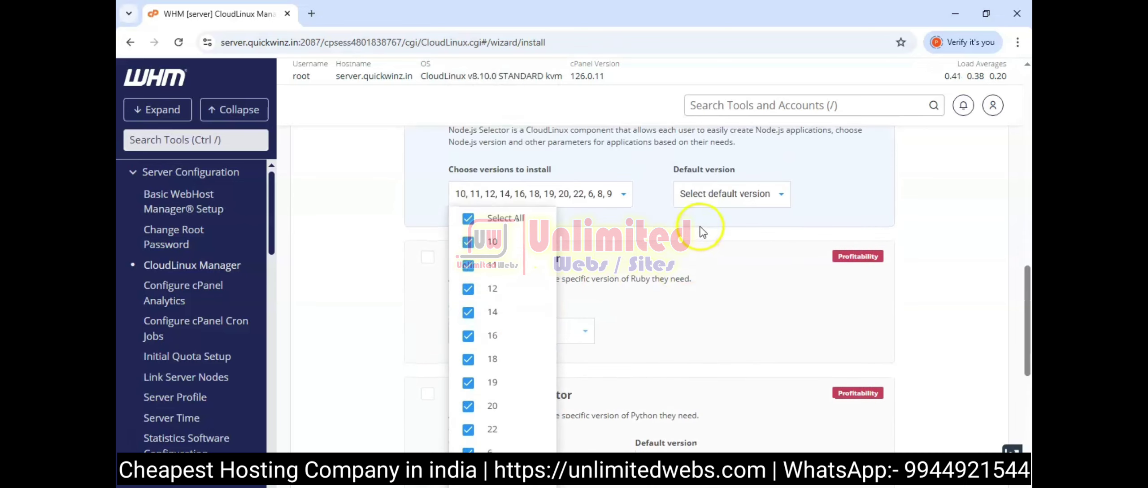
pyautogui.click(748, 193)
pyautogui.scroll(-3, 741, 278)
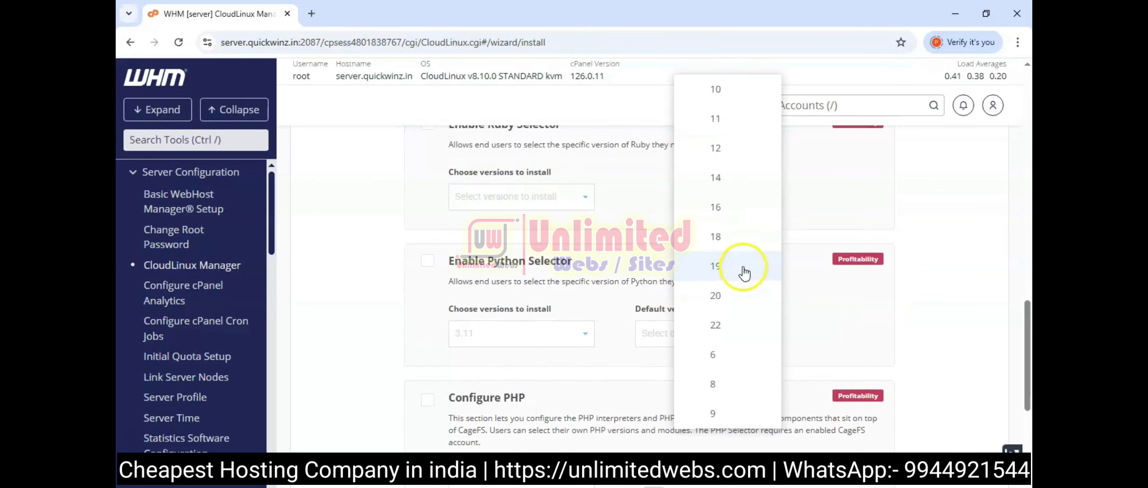
pyautogui.click(715, 327)
# Enable the Ruby Selector with all available versions chosen for installation.
pyautogui.scroll(4, 716, 332)
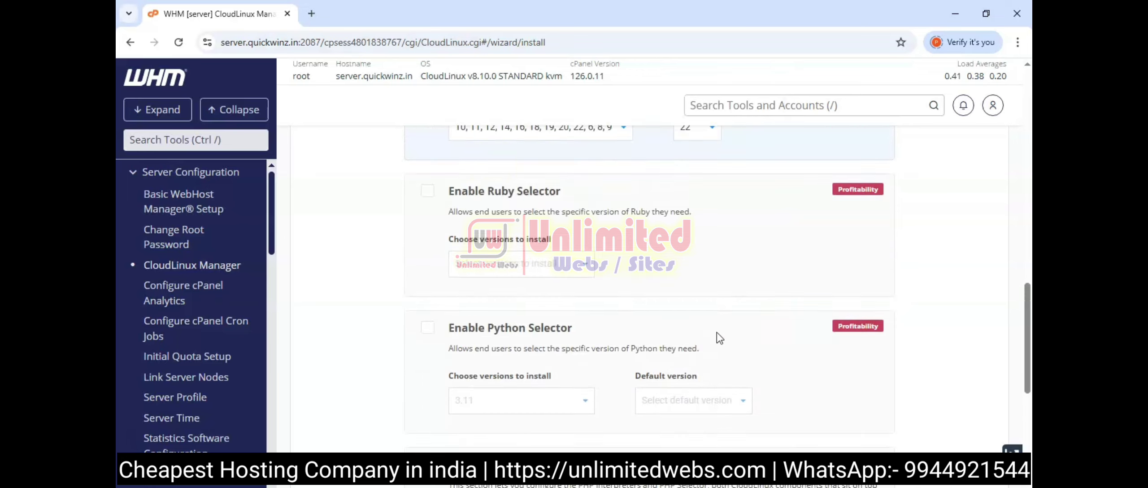
pyautogui.click(426, 326)
pyautogui.scroll(-3, 538, 320)
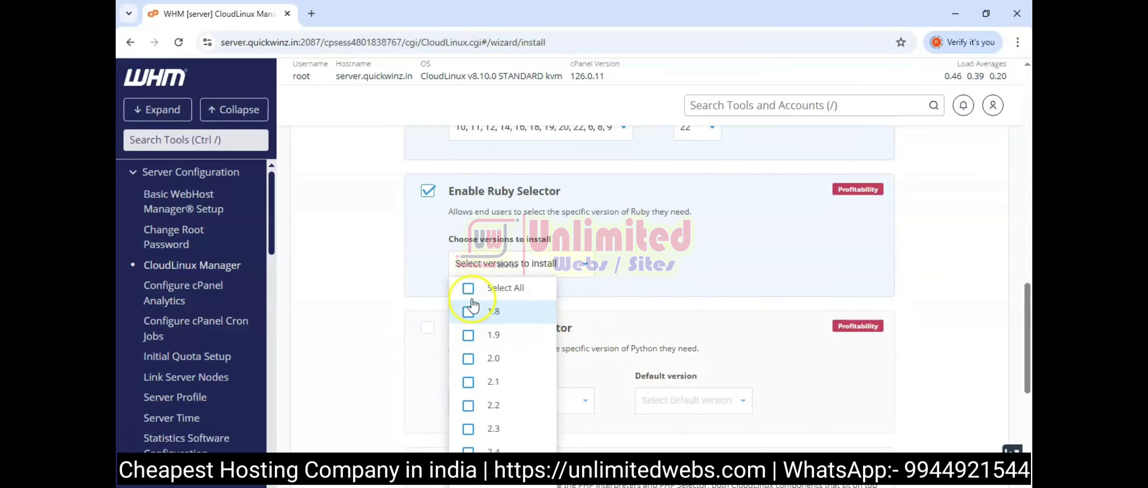
pyautogui.click(466, 287)
pyautogui.click(749, 238)
# Enable the Python Selector with all versions chosen for installation and 3.13 as the default version.
pyautogui.scroll(-4, 750, 238)
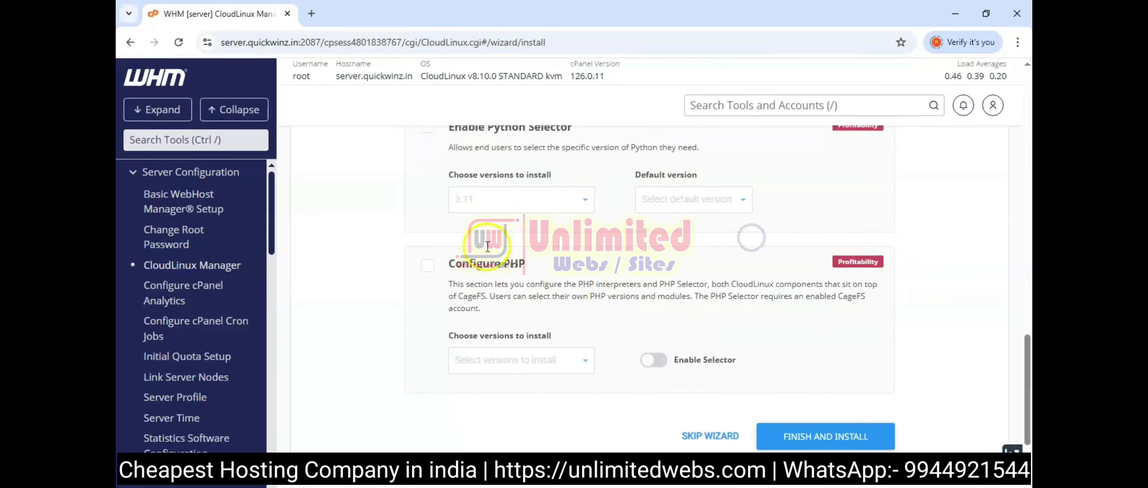
pyautogui.click(428, 131)
pyautogui.click(578, 199)
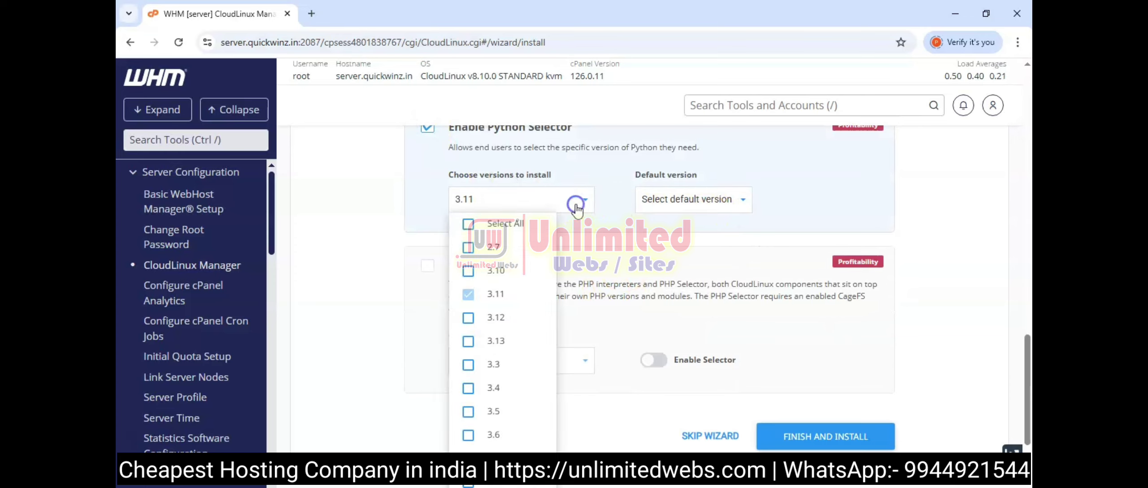
pyautogui.click(467, 226)
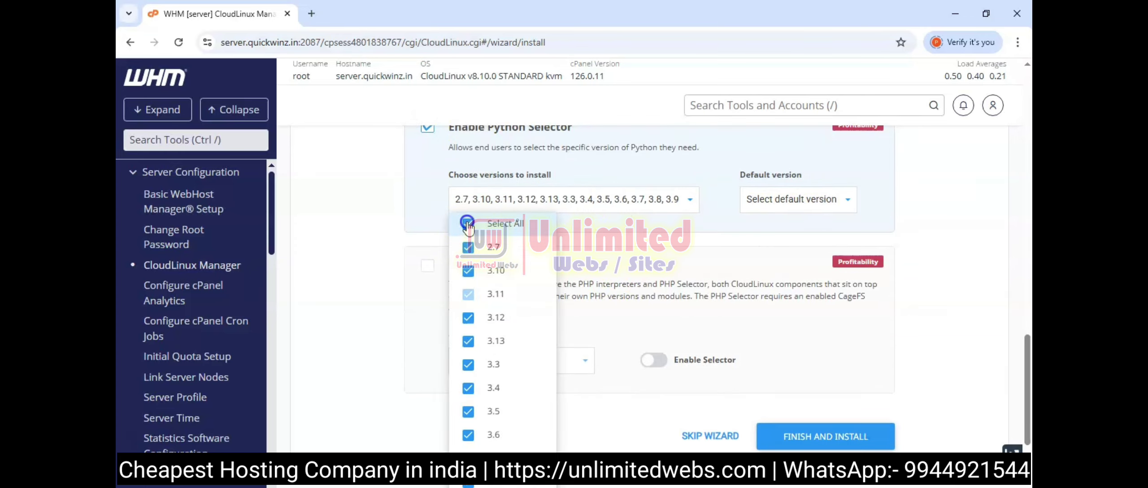
pyautogui.click(744, 199)
pyautogui.scroll(-2, 831, 330)
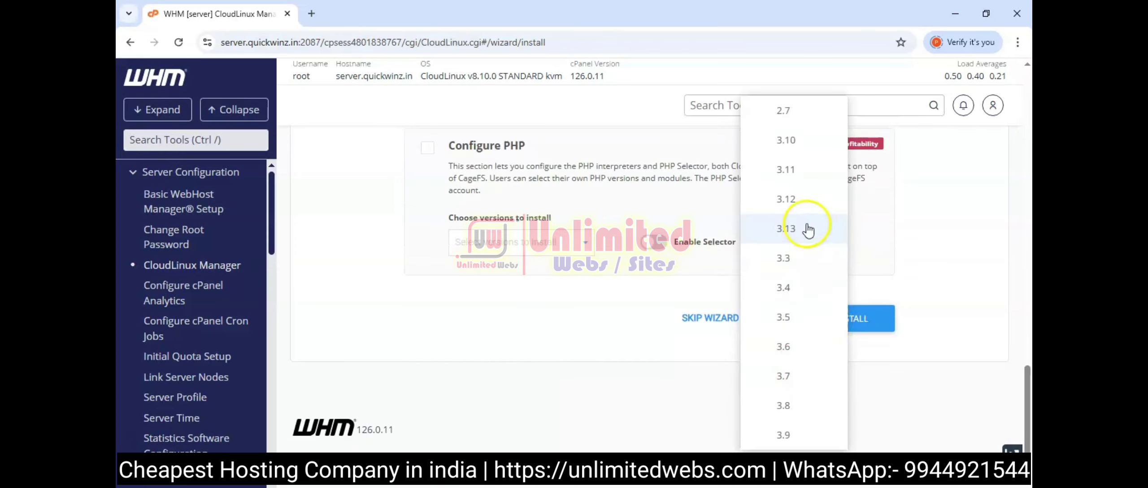
pyautogui.click(789, 227)
# Enable Configure PHP, acknowledge the PHP Selector setup notice and select all PHP versions for installation.
pyautogui.scroll(4, 789, 227)
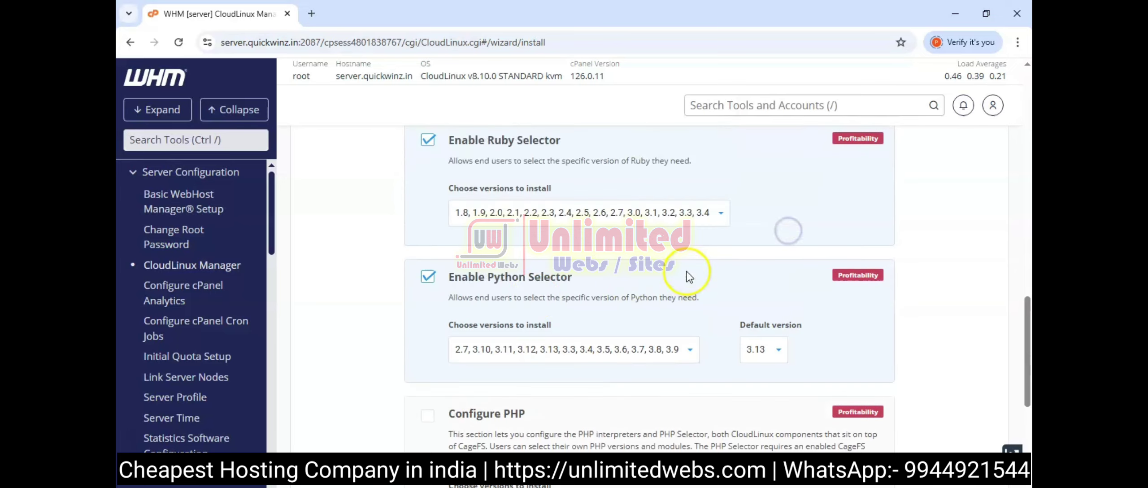
pyautogui.click(428, 349)
pyautogui.scroll(-4, 605, 343)
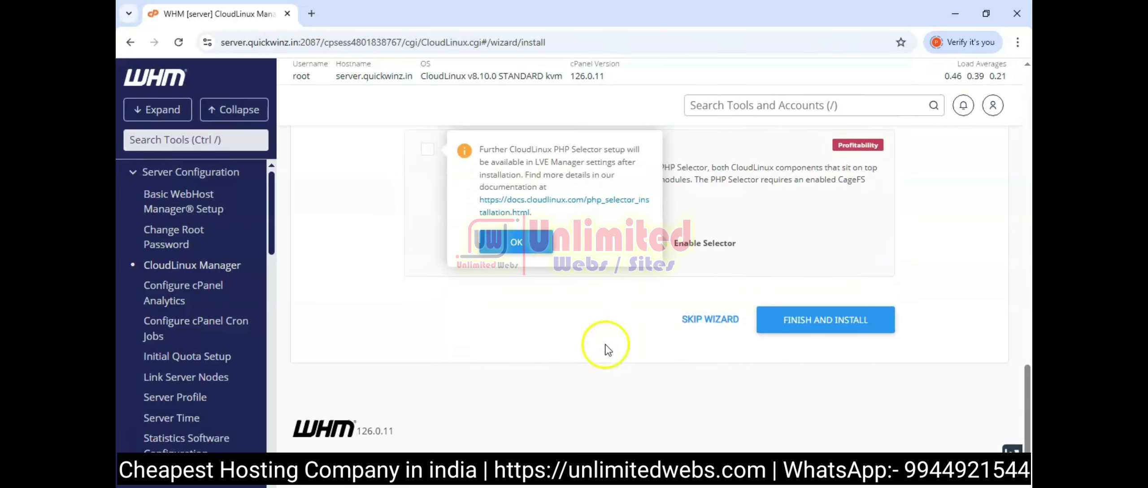
pyautogui.click(509, 242)
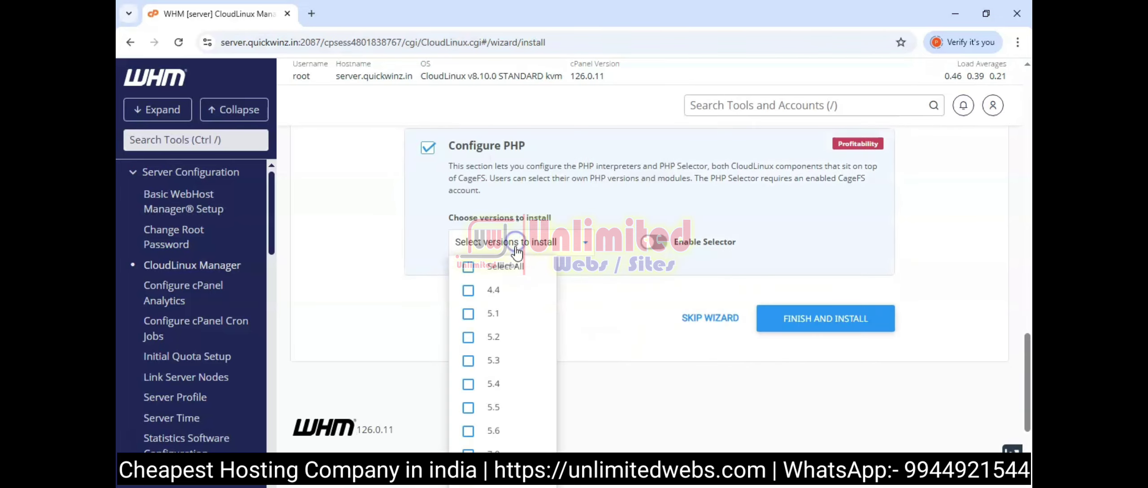
pyautogui.click(491, 269)
pyautogui.scroll(-1, 575, 305)
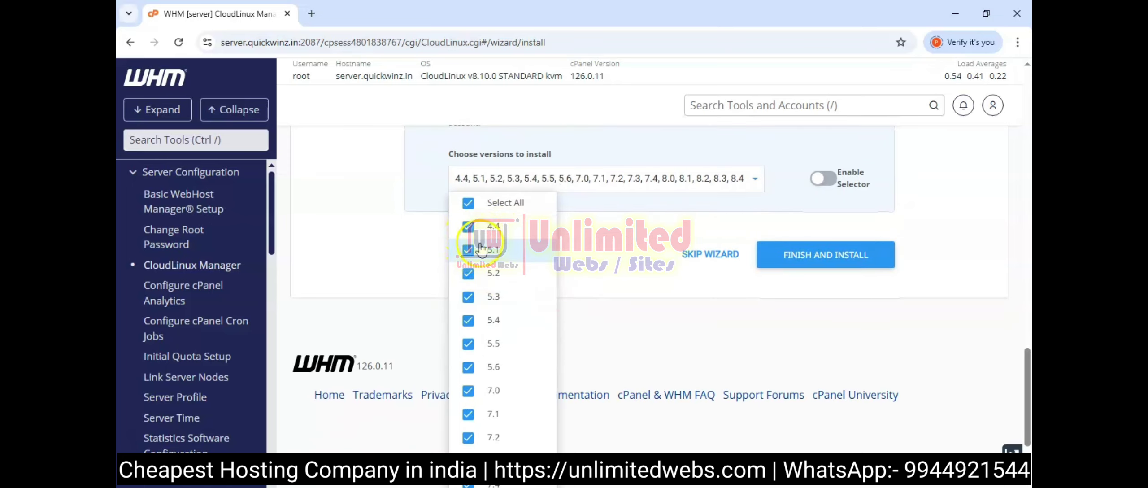
# Exclude PHP versions 4.4, 5.1 and 5.2 from the versions to install.
pyautogui.scroll(-2, 482, 245)
pyautogui.scroll(2, 484, 244)
pyautogui.click(467, 236)
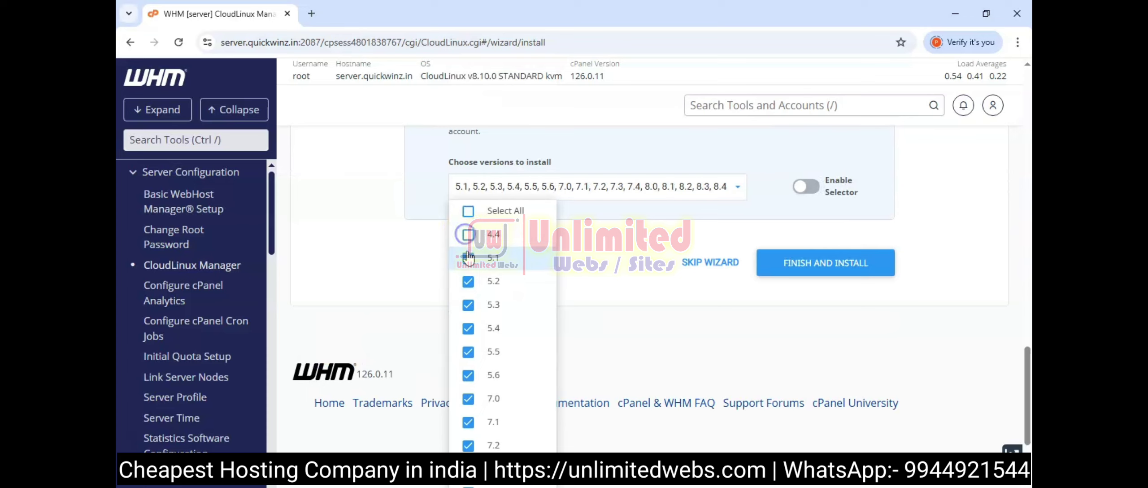
pyautogui.click(467, 258)
pyautogui.click(468, 280)
pyautogui.scroll(2, 525, 282)
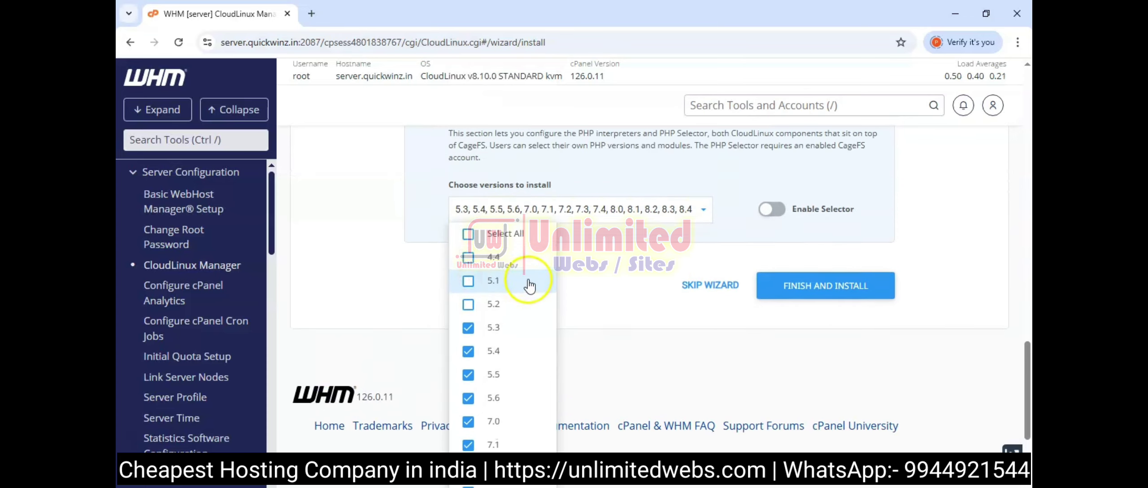
# Turn on the PHP Selector and finish the wizard to start the installation, dismissing the error notification.
pyautogui.click(758, 257)
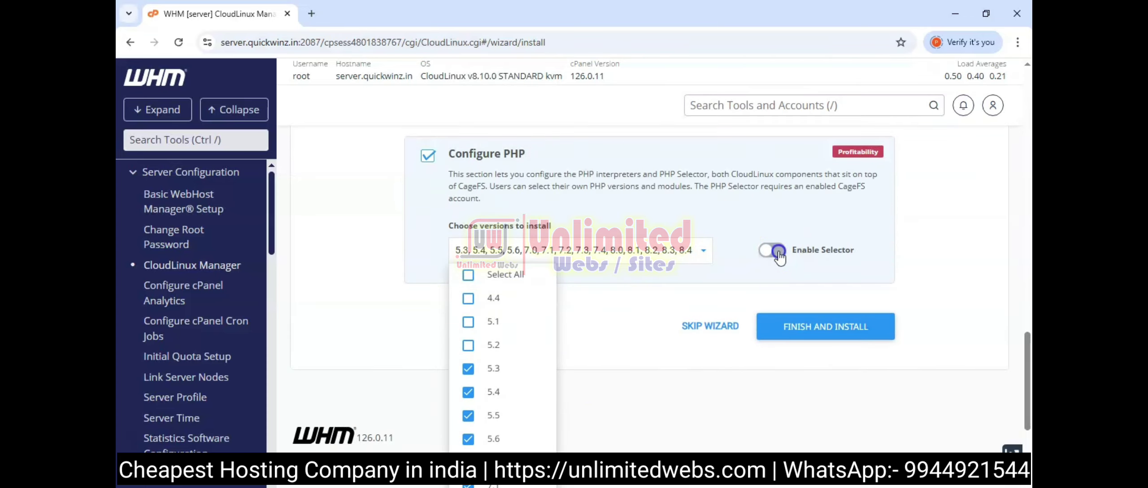
pyautogui.click(778, 253)
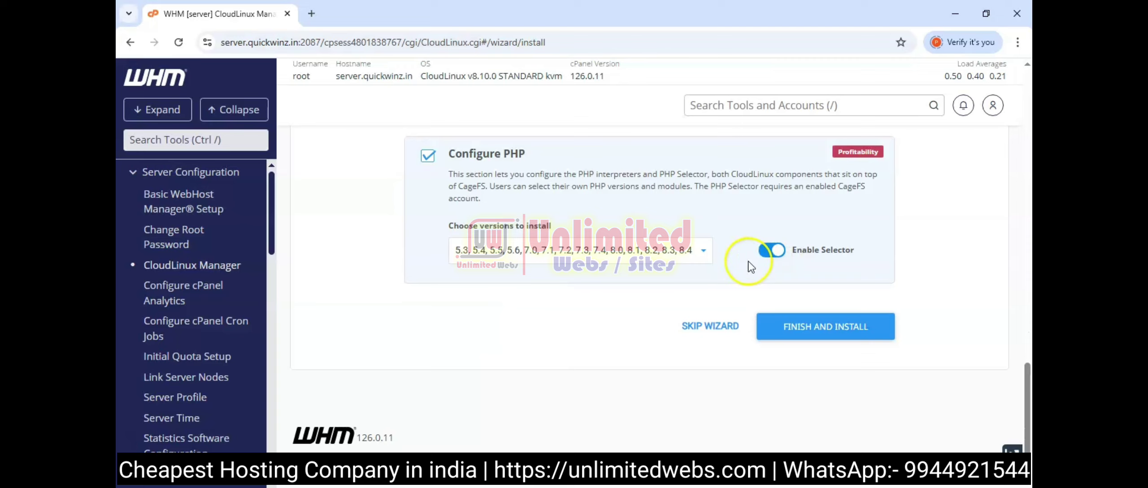
pyautogui.click(808, 327)
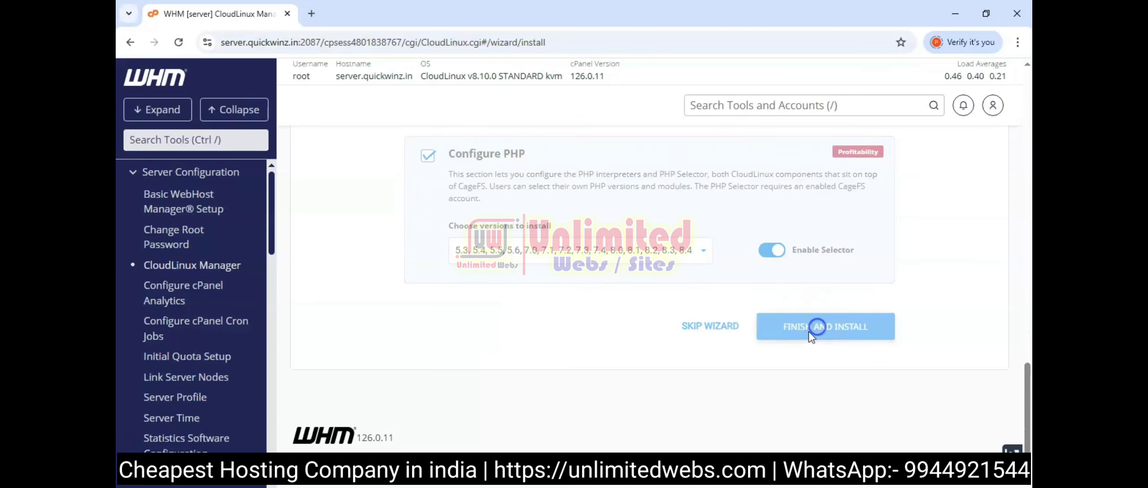
pyautogui.scroll(2, 647, 321)
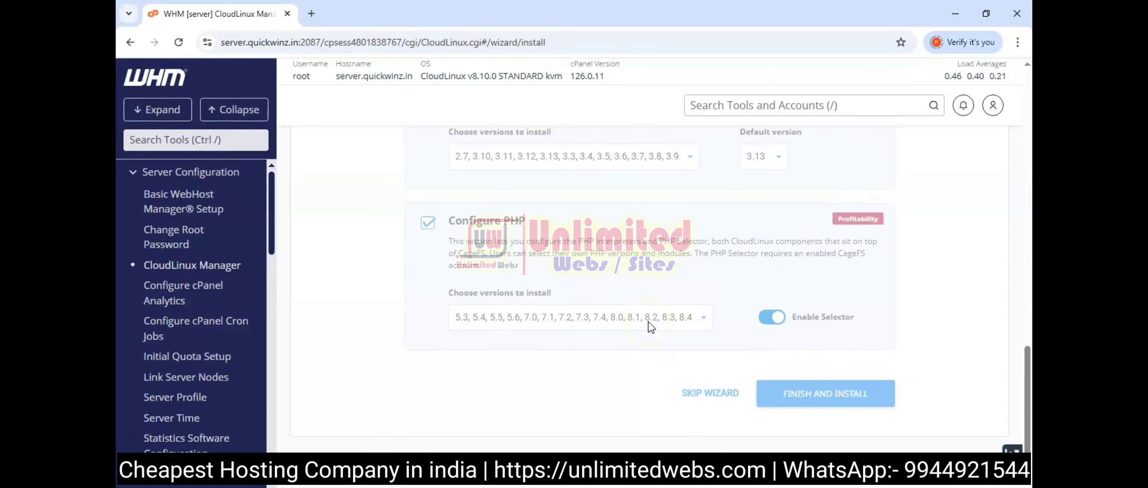
pyautogui.scroll(10, 648, 321)
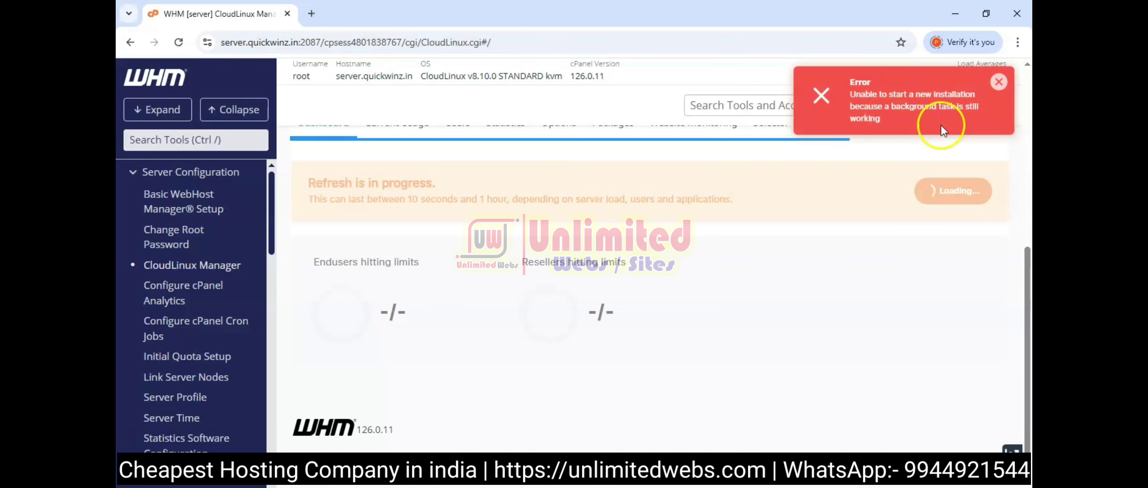
pyautogui.click(1001, 82)
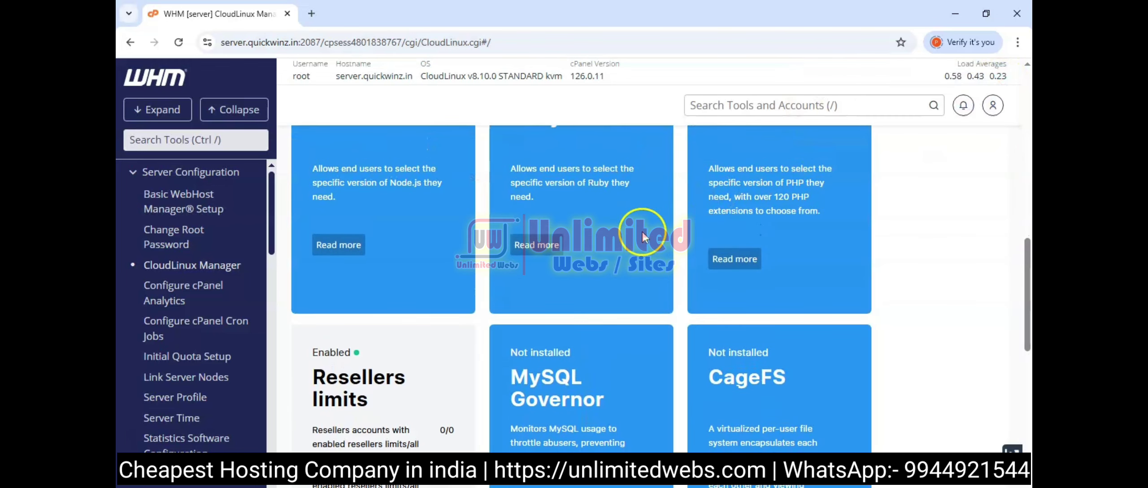
# Check the component cards' installation status on the dashboard and open the PHP management page.
pyautogui.scroll(6, 513, 294)
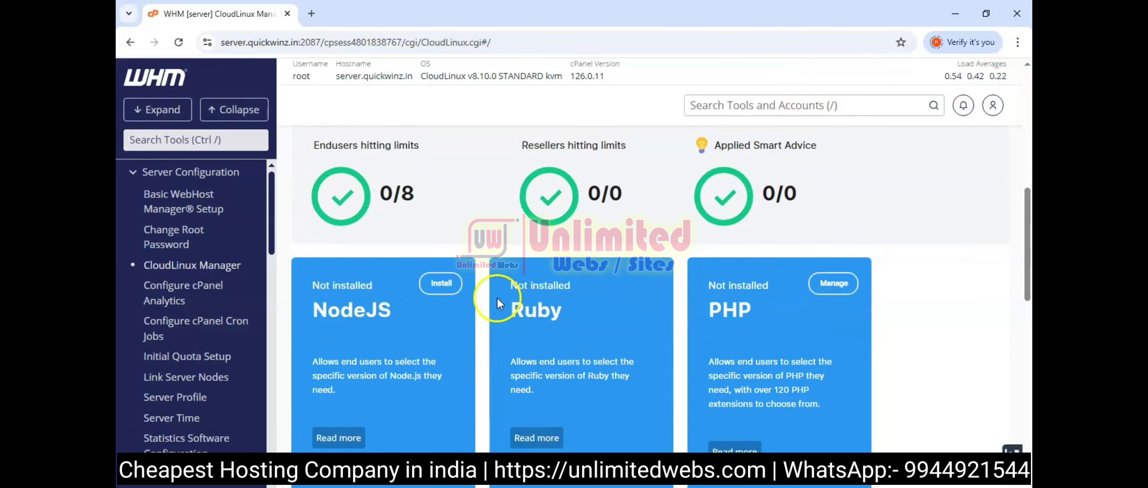
pyautogui.scroll(-5, 717, 364)
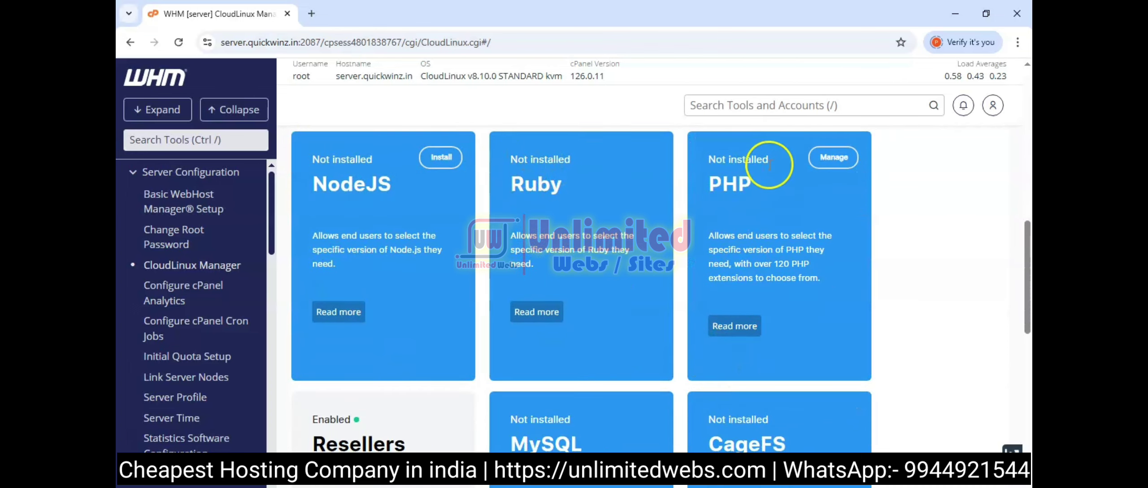
pyautogui.scroll(-10, 746, 332)
pyautogui.scroll(2, 648, 323)
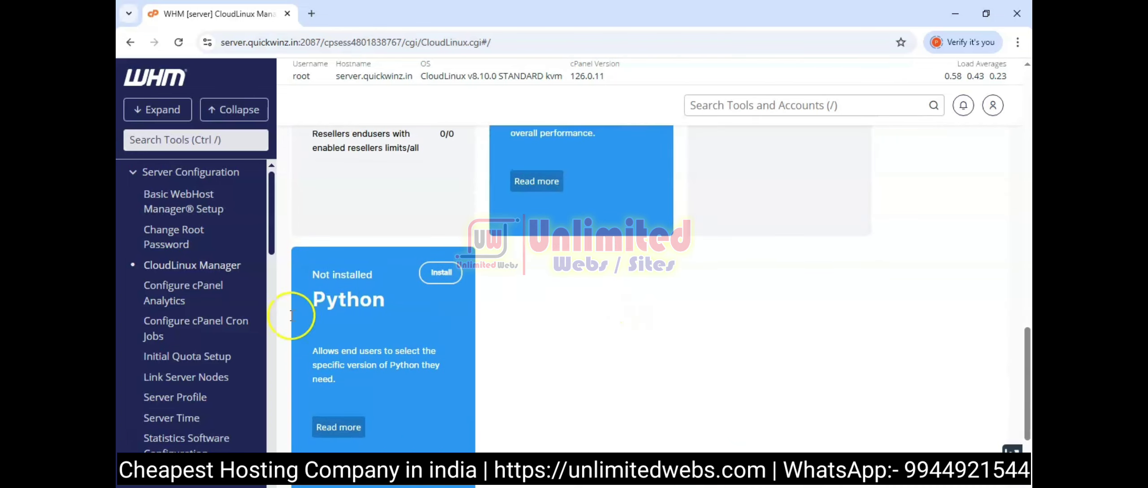
pyautogui.scroll(10, 722, 249)
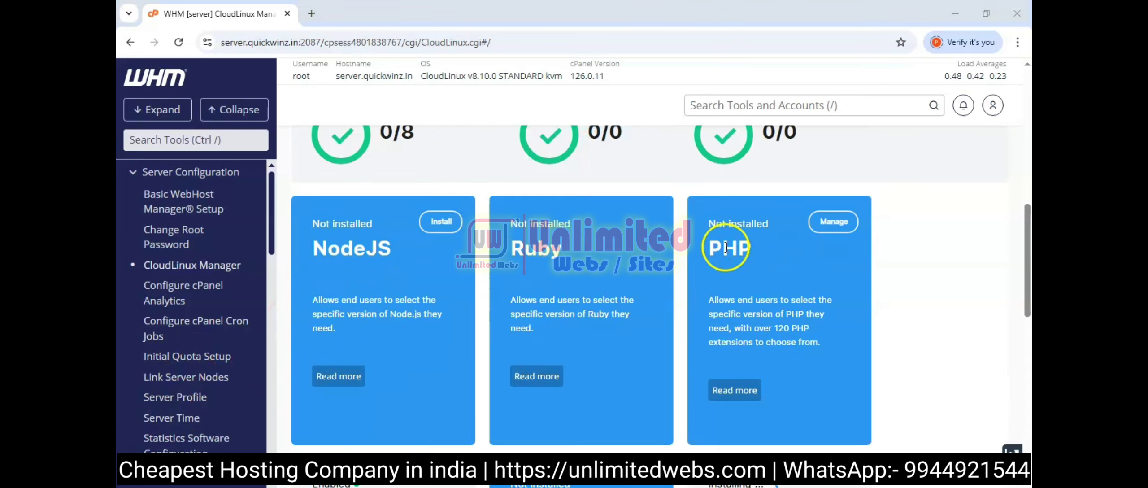
pyautogui.click(825, 222)
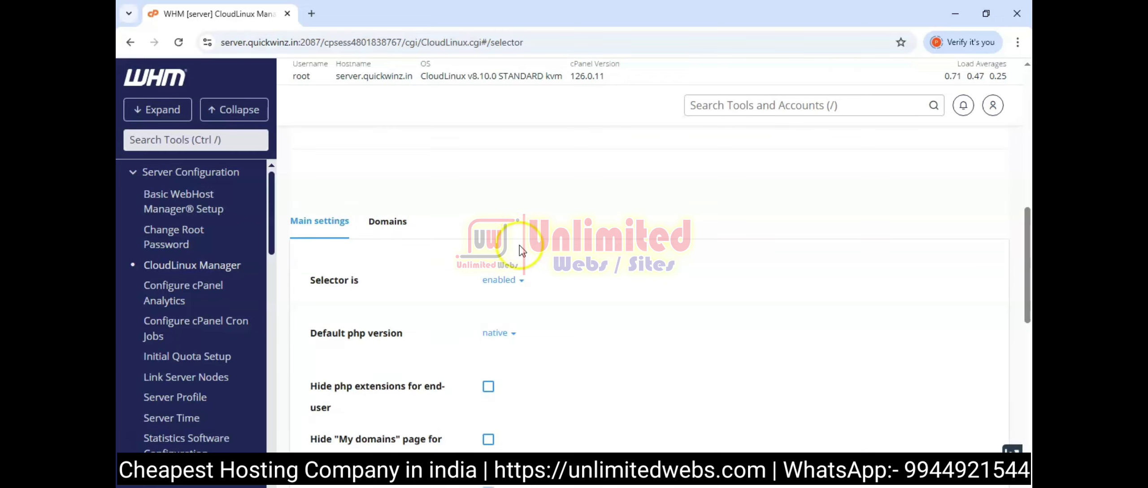
# Examine the PHP Selector's main settings, including the selector status and default PHP version choices, and the extensions list.
pyautogui.click(511, 282)
pyautogui.click(552, 306)
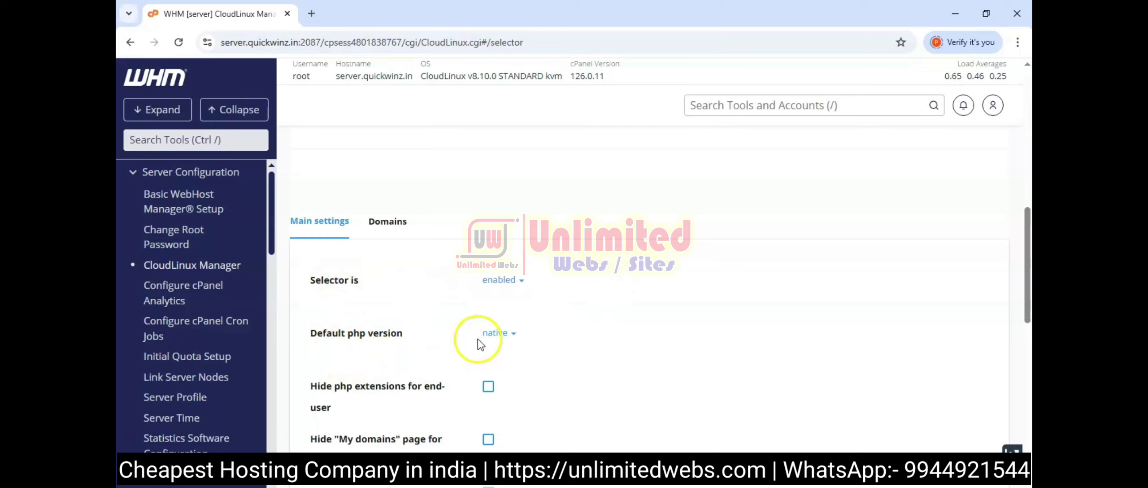
pyautogui.click(497, 334)
pyautogui.click(511, 337)
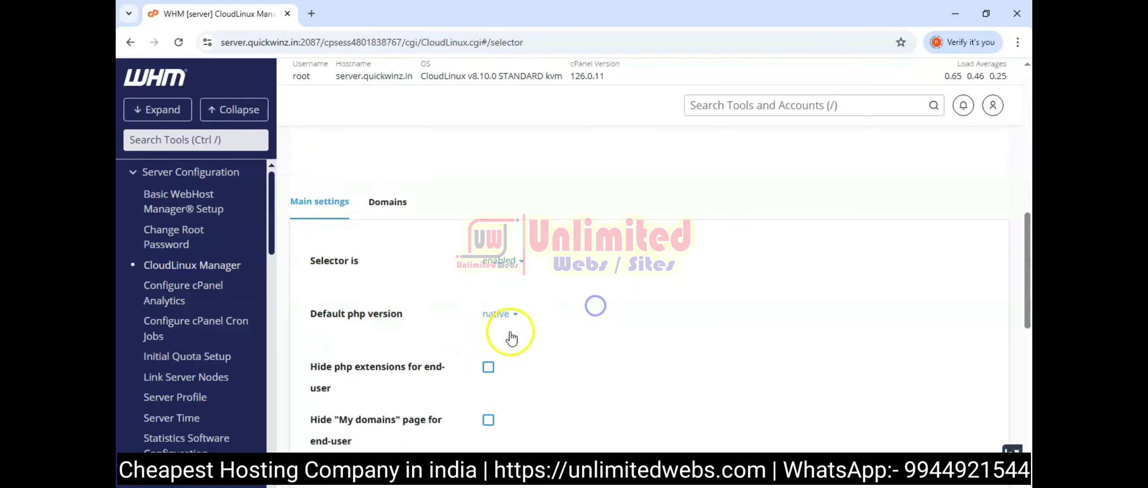
pyautogui.scroll(-10, 511, 337)
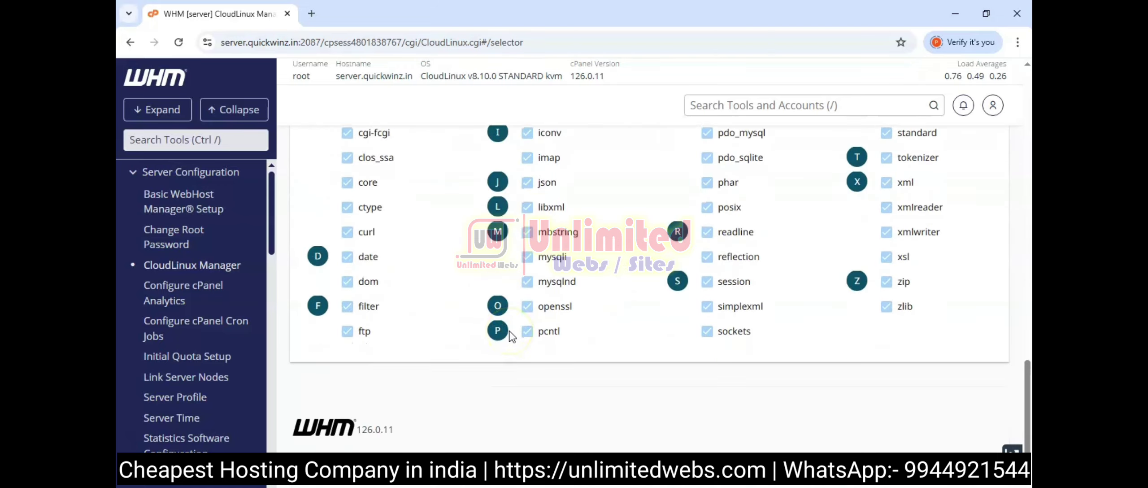
pyautogui.scroll(12, 511, 337)
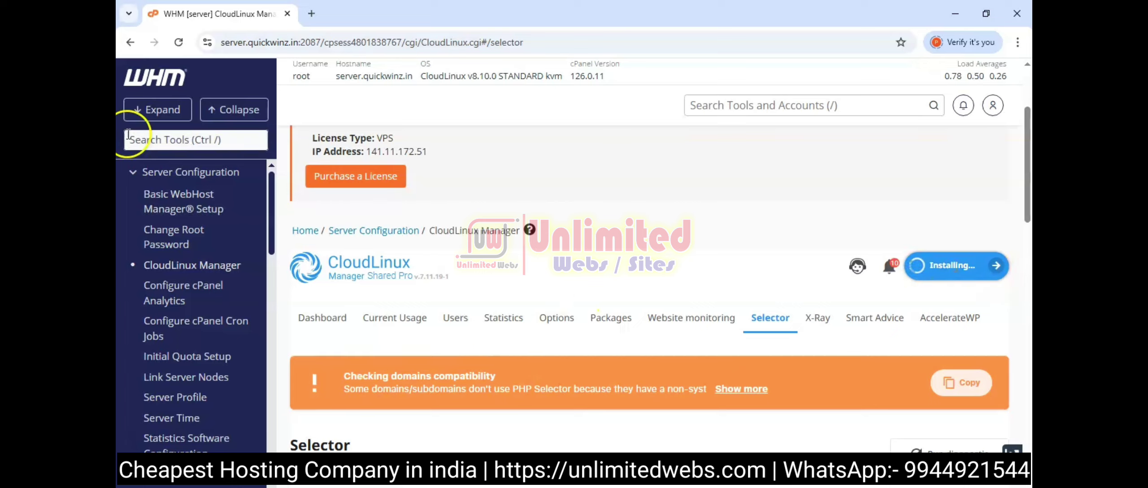
# Return to the CloudLinux Manager dashboard and look over its component cards.
pyautogui.click(323, 314)
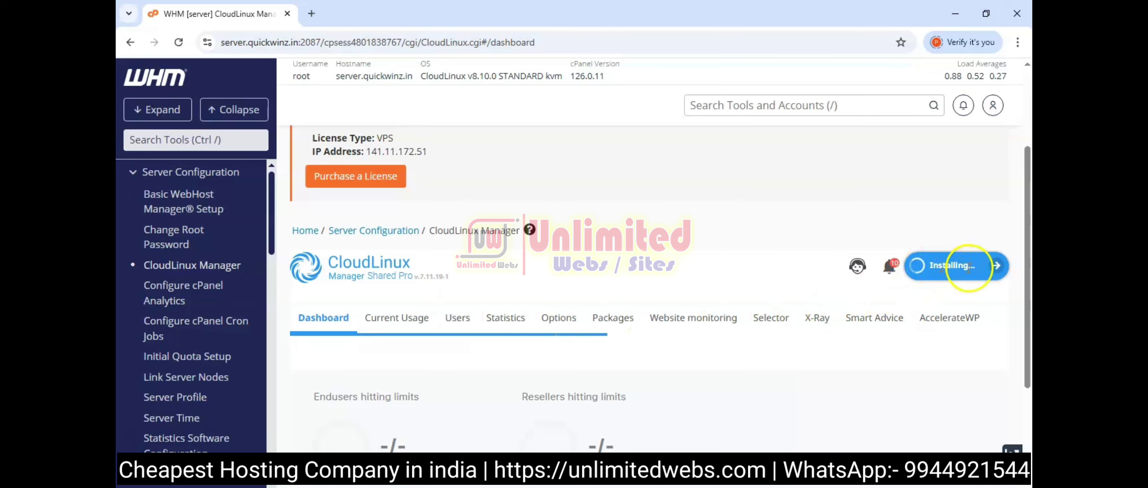
pyautogui.scroll(-5, 690, 276)
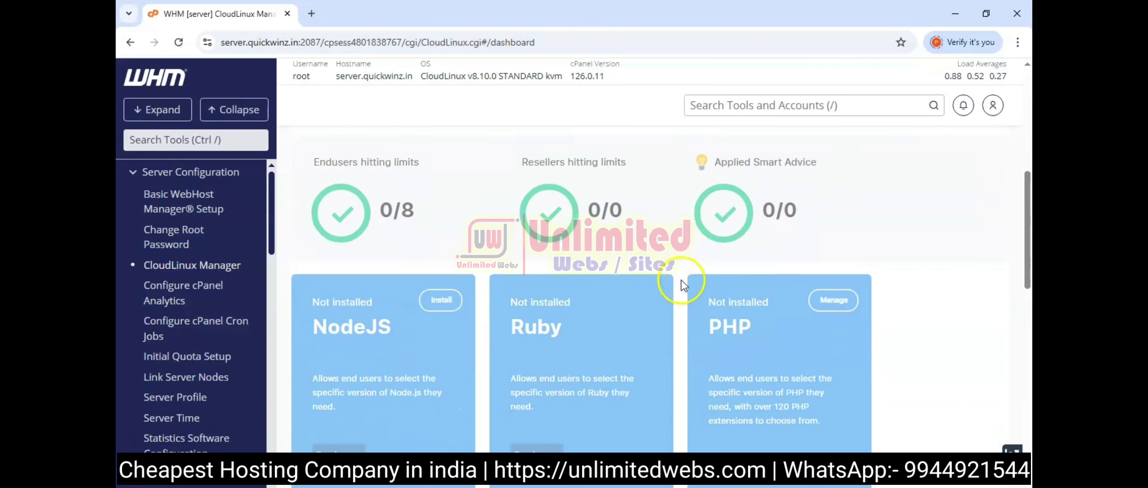
pyautogui.scroll(5, 792, 259)
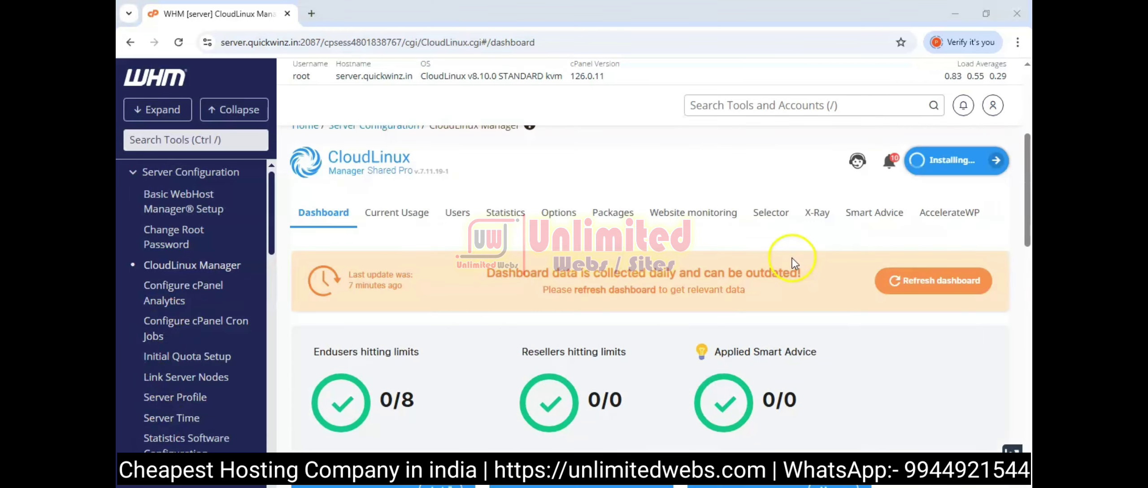
# Expand the installation progress list, compare it with the dashboard's component cards, and collapse the list.
pyautogui.click(997, 161)
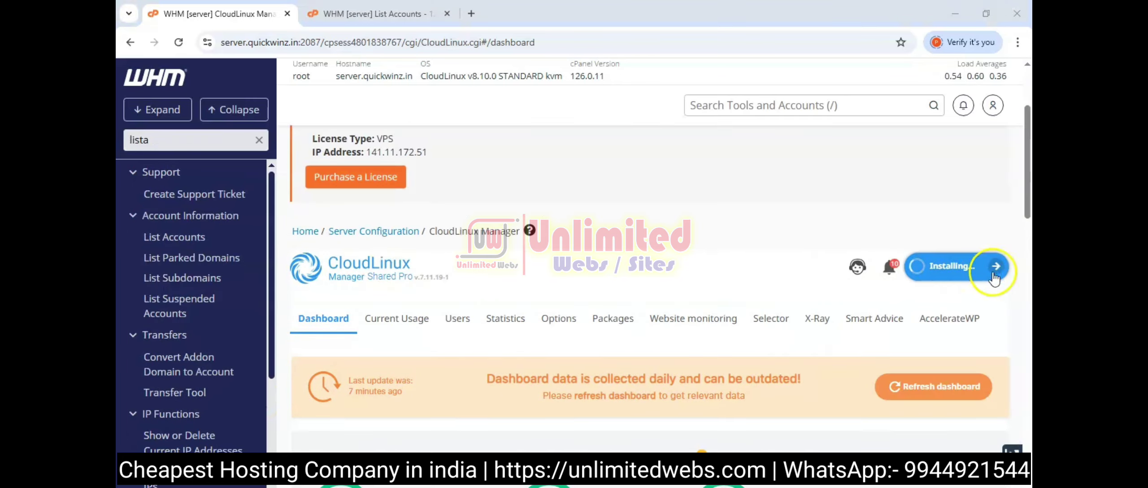
pyautogui.click(995, 268)
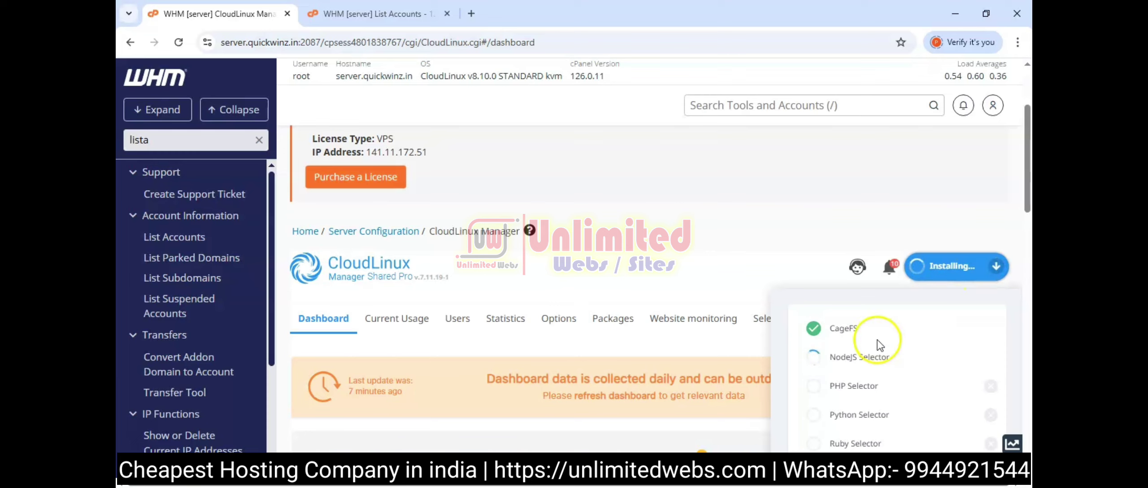
pyautogui.scroll(-2, 877, 339)
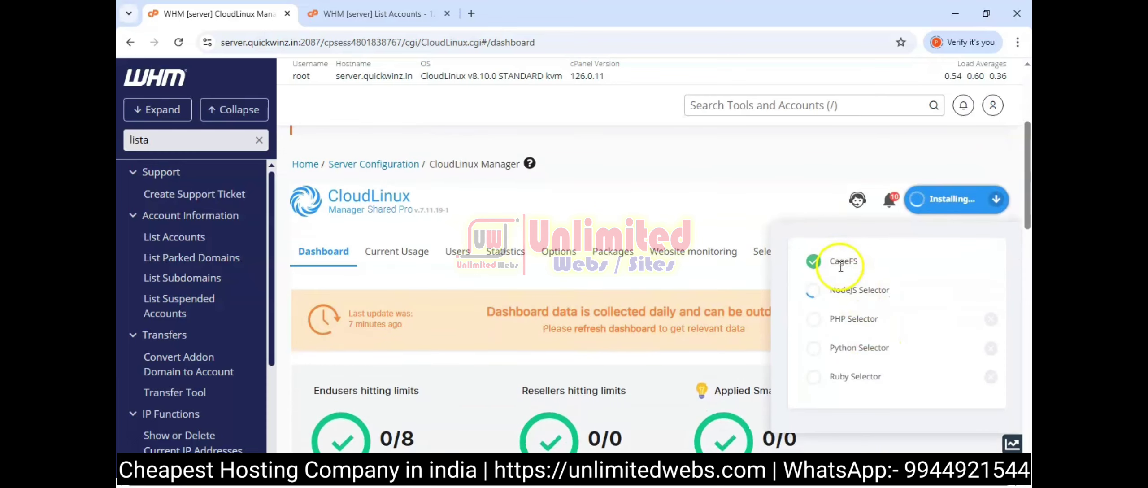
pyautogui.scroll(-8, 782, 306)
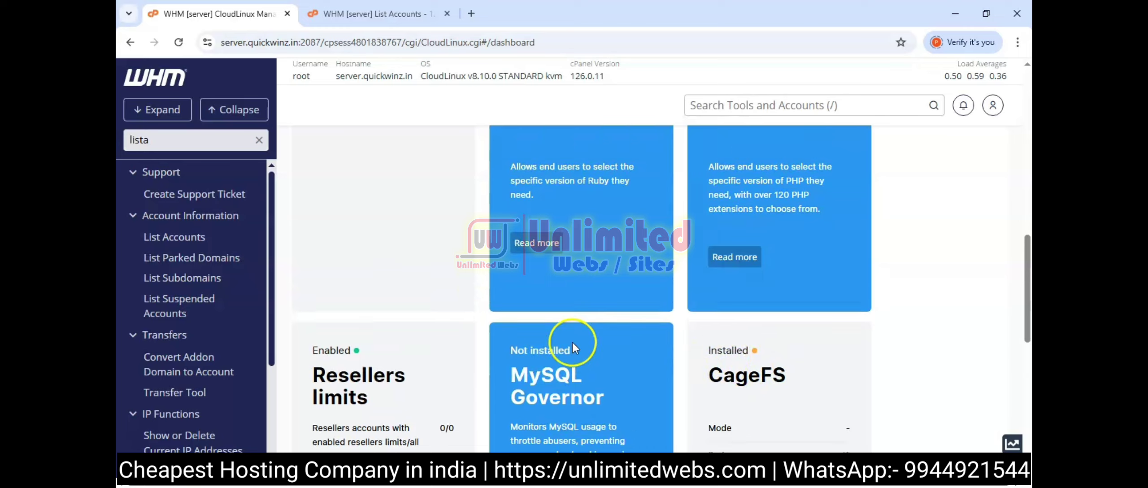
pyautogui.scroll(5, 357, 328)
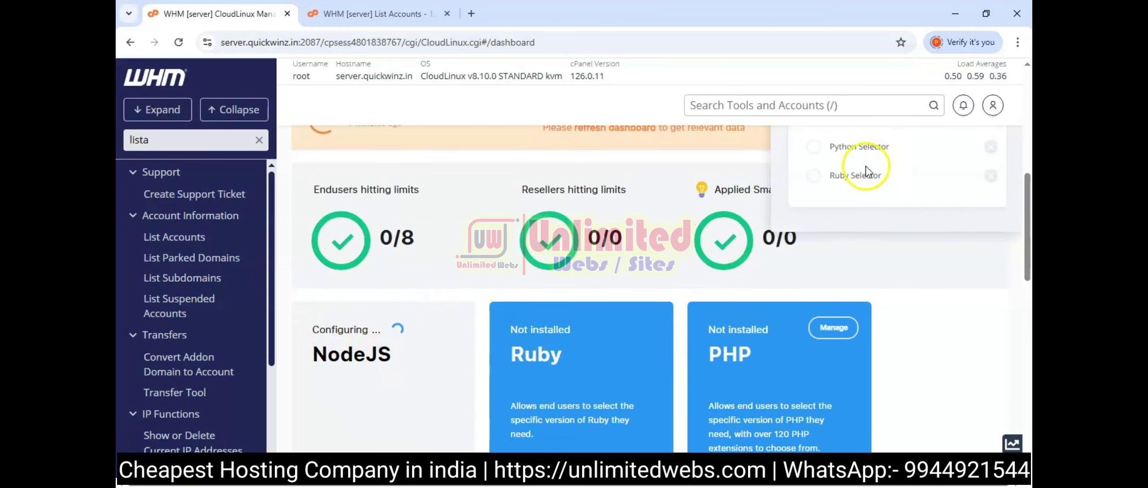
pyautogui.scroll(5, 865, 166)
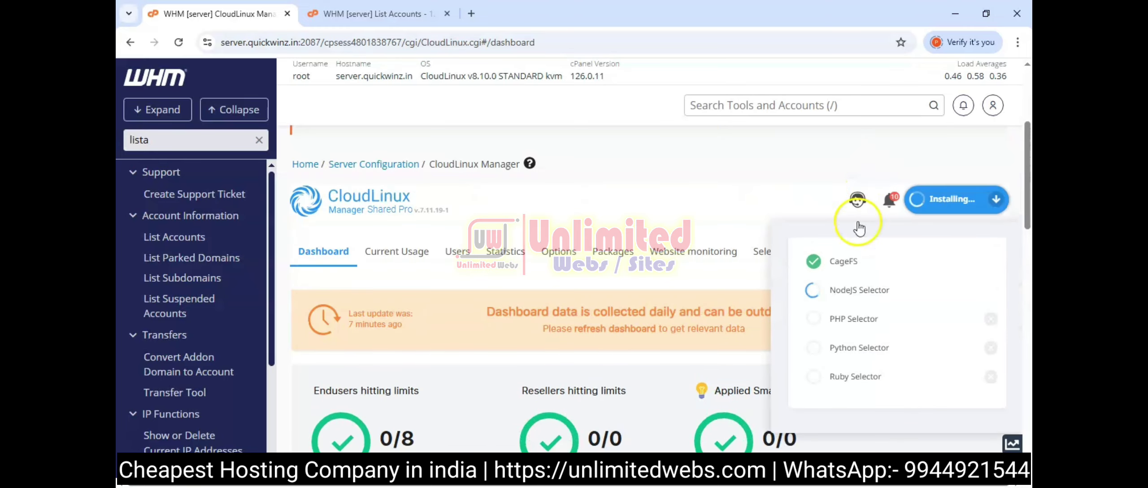
pyautogui.click(672, 187)
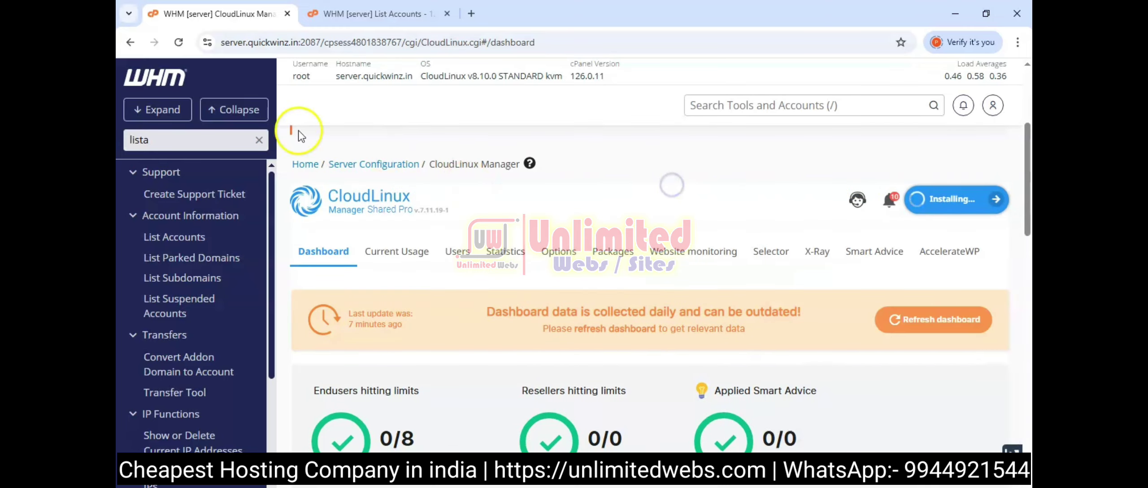
# Look over the server's hosting accounts in WHM's List Accounts page, and open the Users page in CloudLinux Manager.
pyautogui.click(158, 236)
pyautogui.scroll(-6, 443, 213)
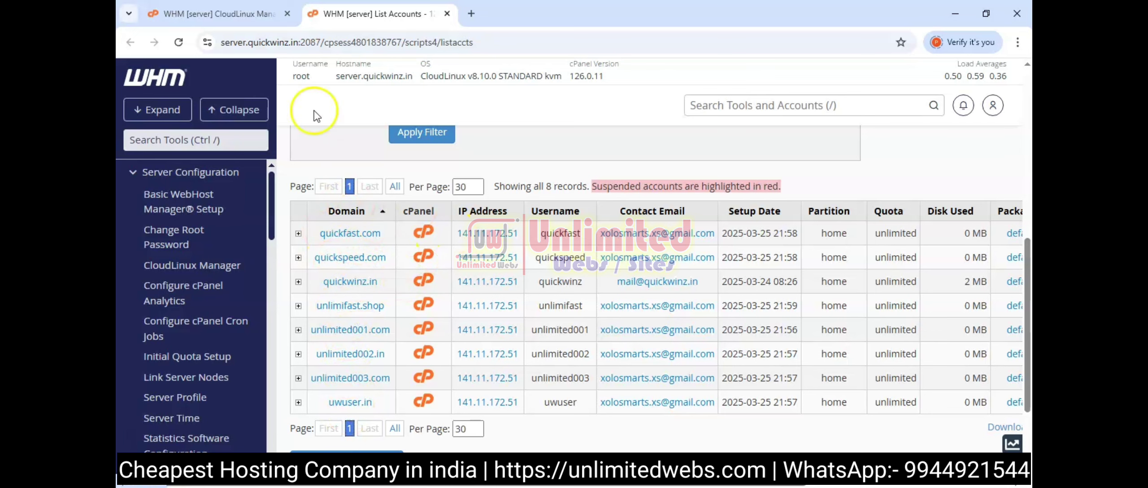
pyautogui.click(211, 14)
pyautogui.click(463, 260)
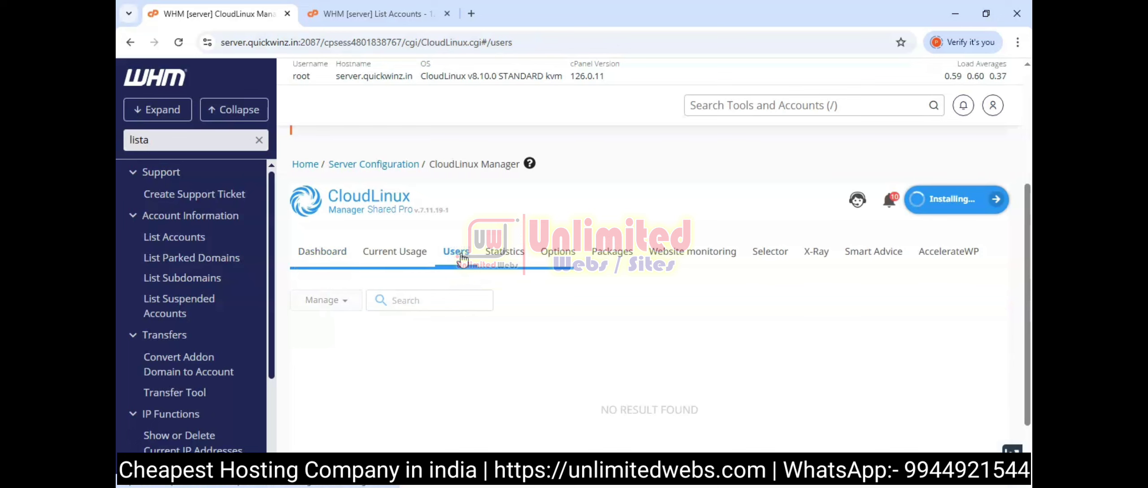
# Open the cPanel interface of the quickwinz.in account from the WHM account list.
pyautogui.click(395, 13)
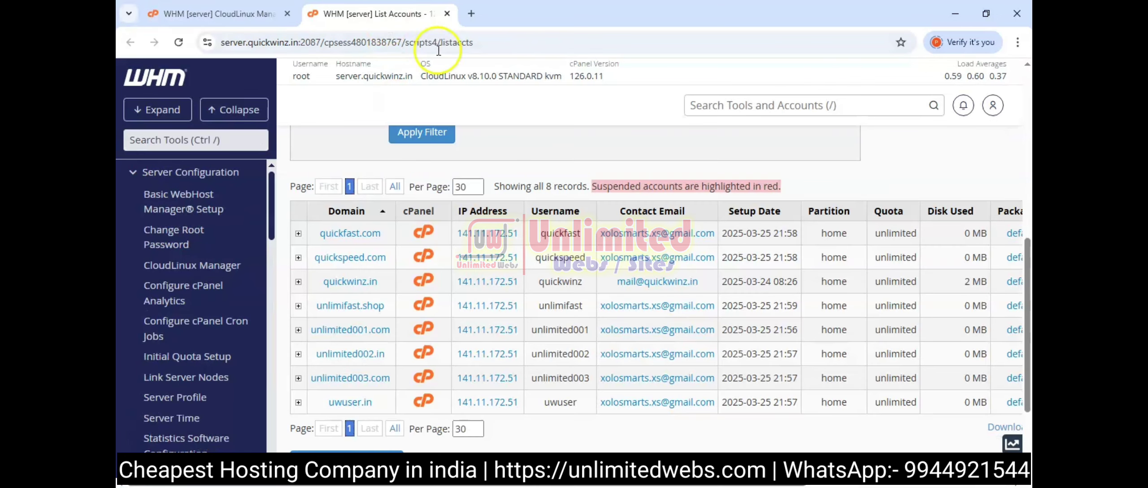
pyautogui.click(419, 283)
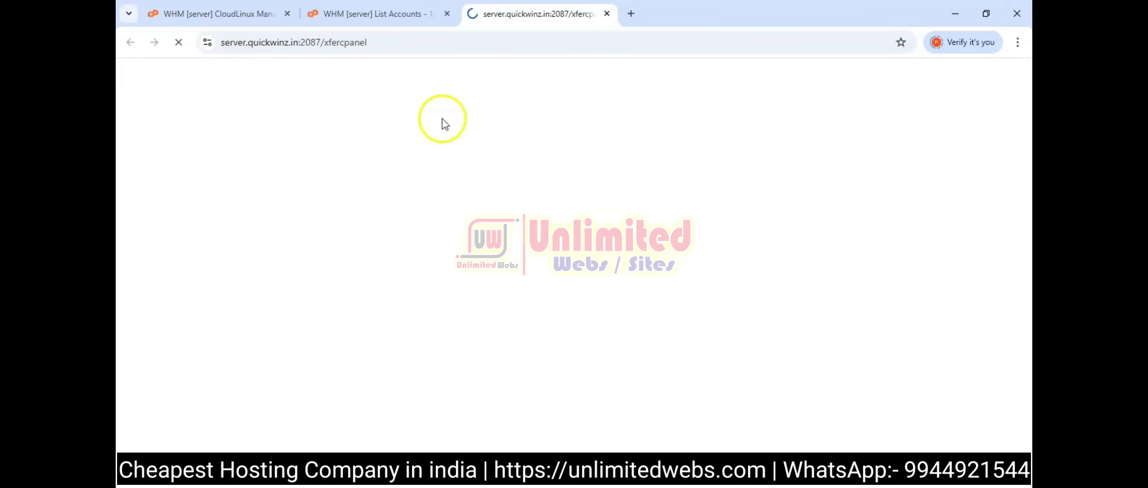
pyautogui.click(215, 13)
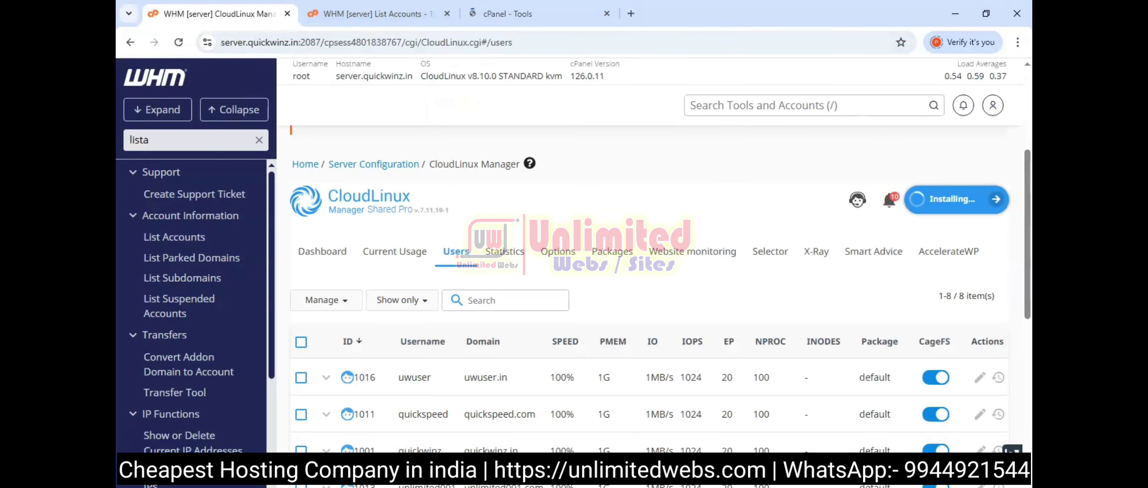
pyautogui.click(507, 13)
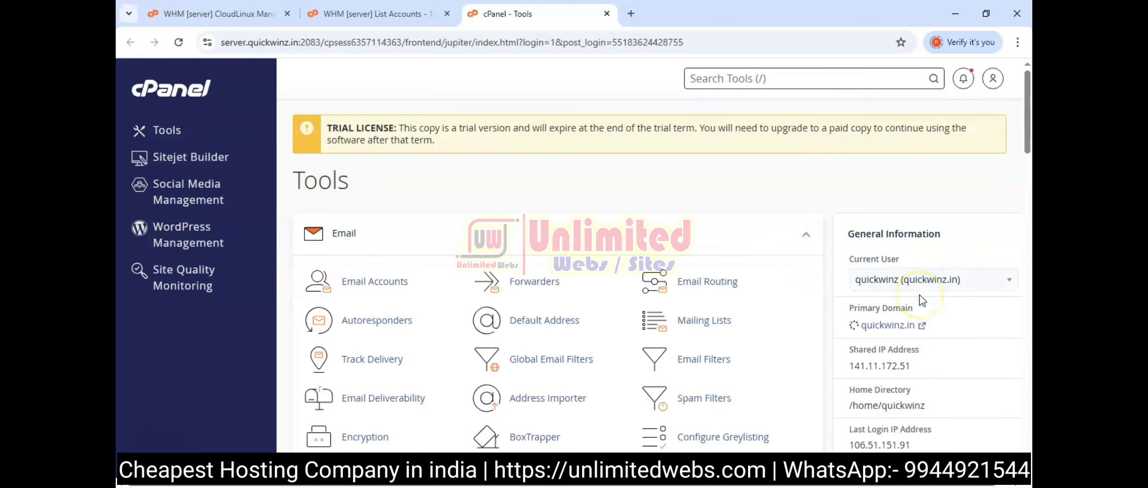
# Examine the account's resource limits in the cPanel statistics, including CPU, entry processes, physical memory and I/O usage.
pyautogui.scroll(-6, 919, 294)
pyautogui.scroll(-5, 919, 294)
pyautogui.scroll(-3, 919, 256)
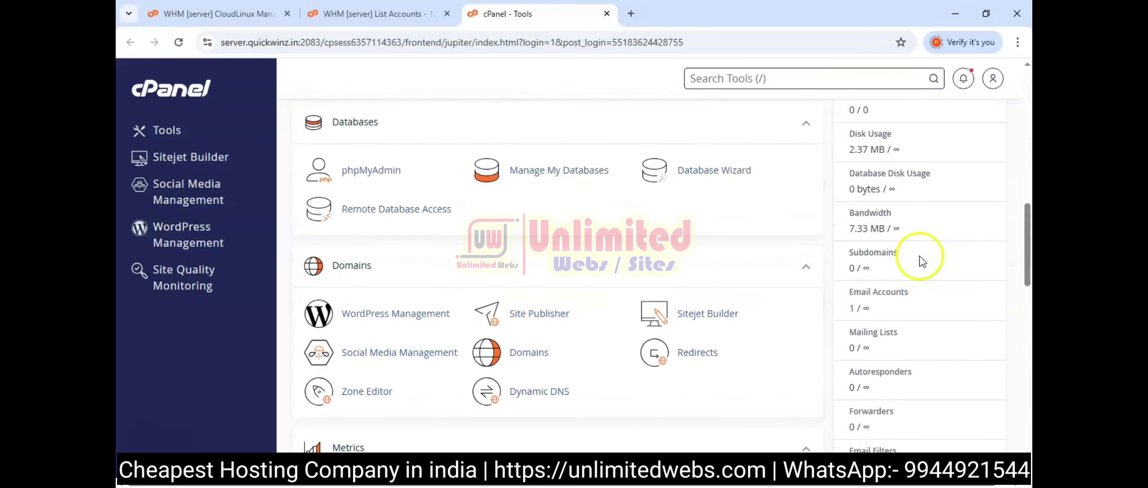
pyautogui.scroll(3, 893, 206)
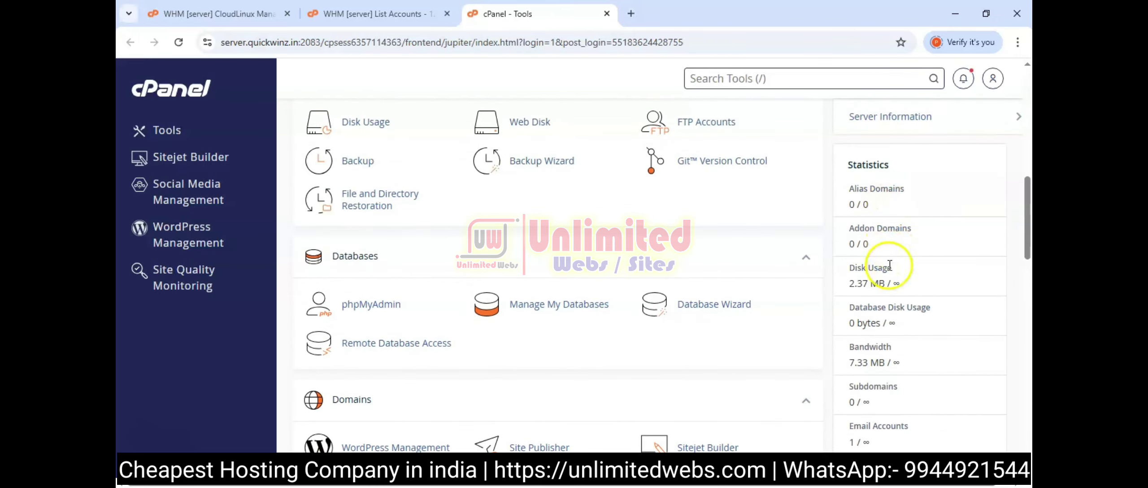
pyautogui.scroll(-3, 890, 269)
pyautogui.scroll(-5, 891, 291)
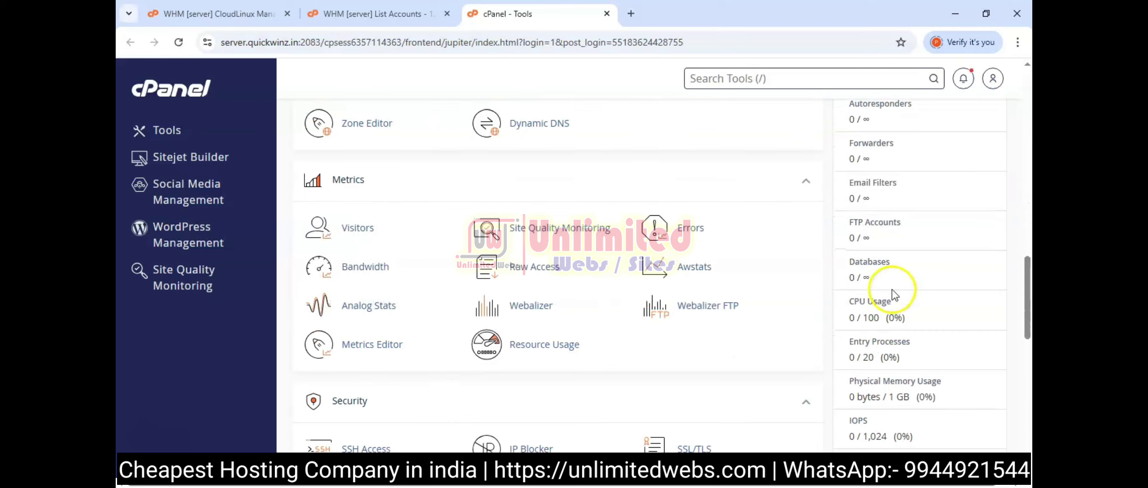
pyautogui.moveTo(853, 303); pyautogui.dragTo(874, 300)
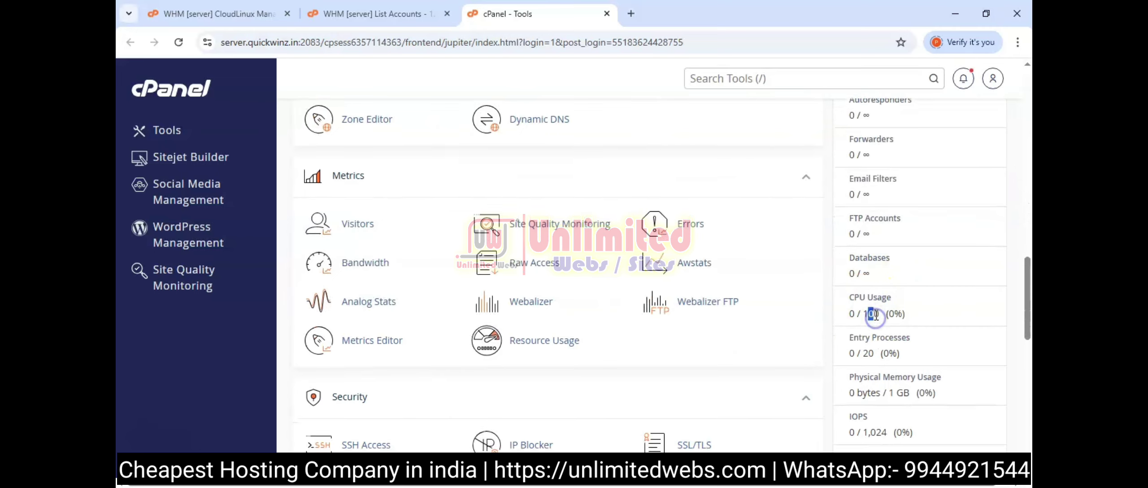
pyautogui.scroll(-1, 871, 318)
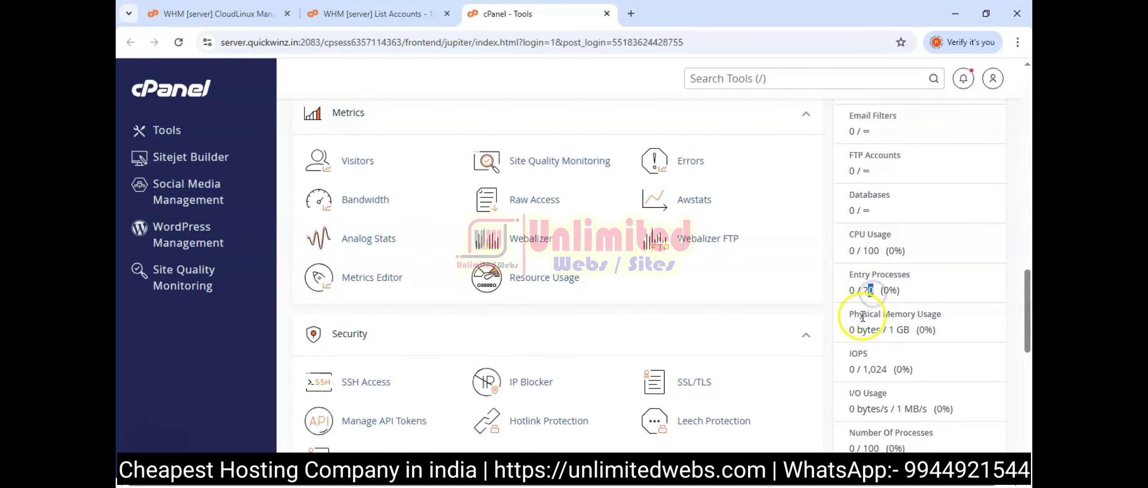
pyautogui.moveTo(889, 330); pyautogui.dragTo(900, 331)
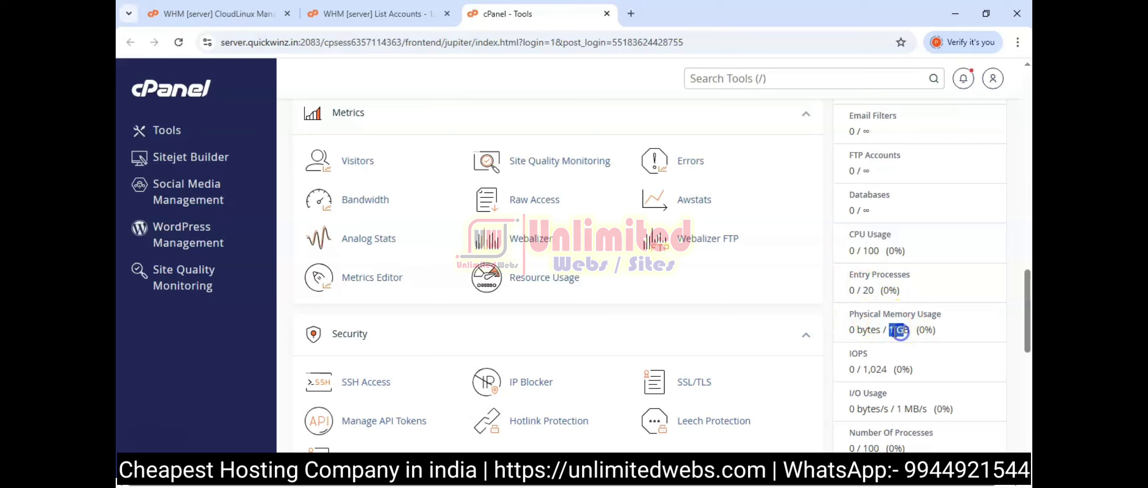
pyautogui.click(901, 409)
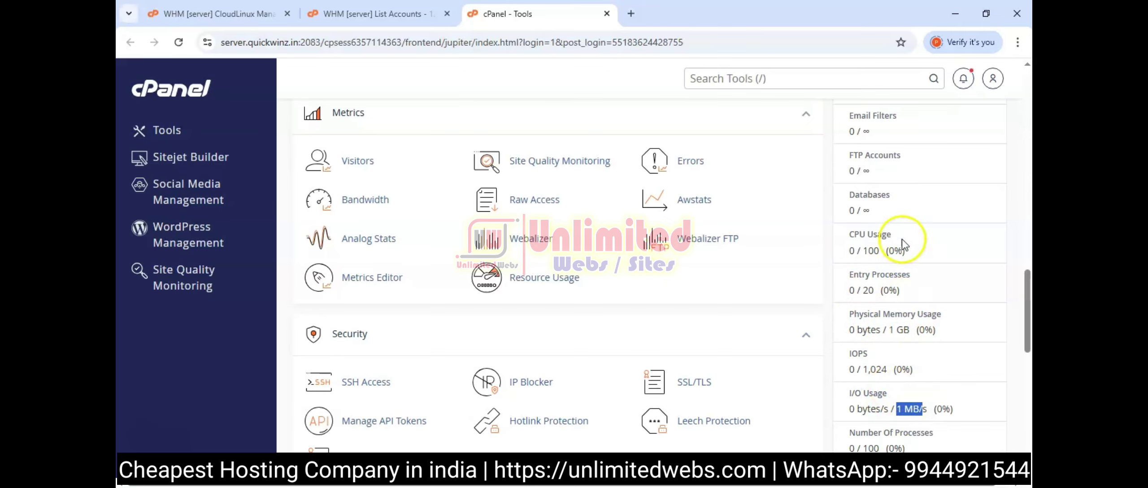
# Return to CloudLinux Manager and review the resource limits of all users down to the DEFAULT entry.
pyautogui.click(367, 13)
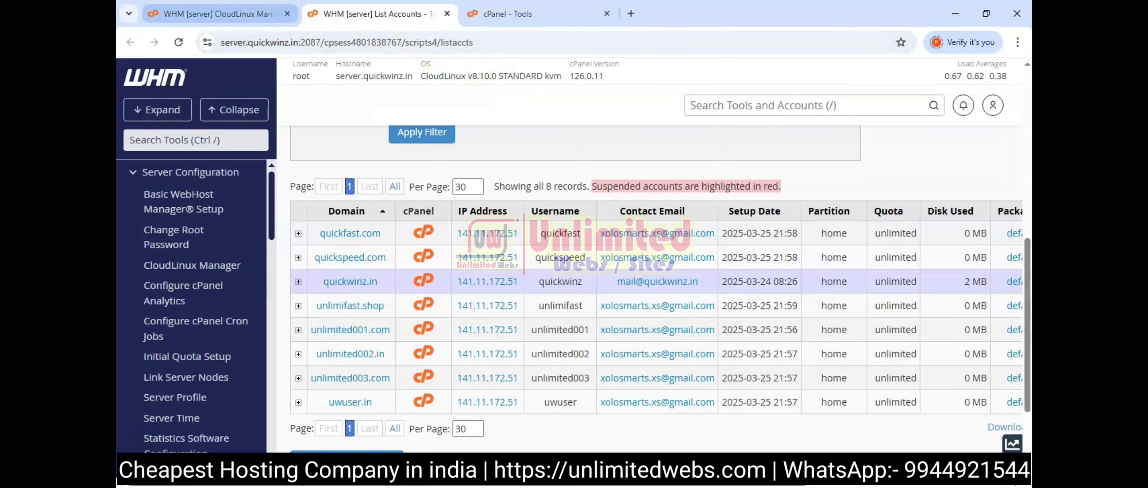
pyautogui.click(210, 13)
pyautogui.scroll(-3, 708, 302)
pyautogui.scroll(5, 546, 323)
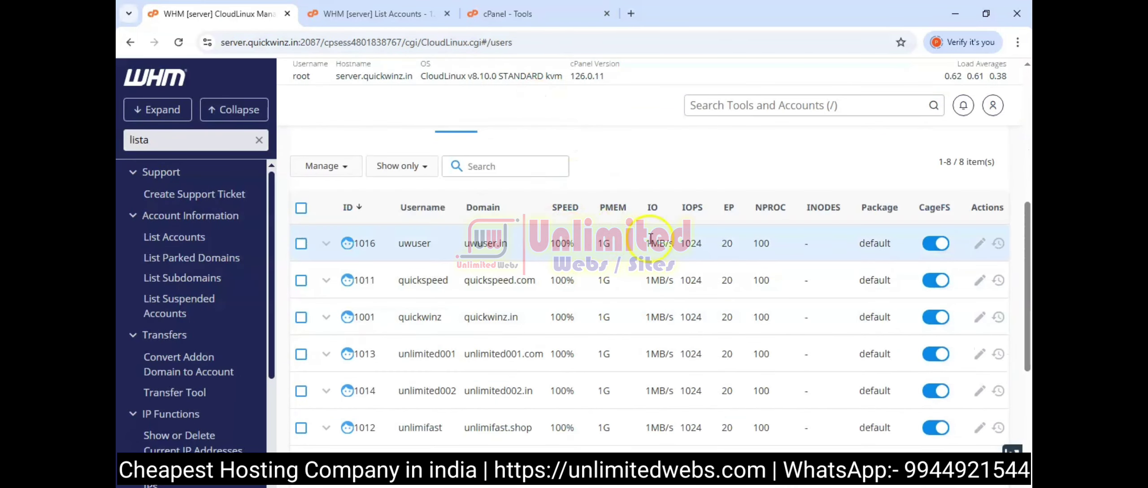
pyautogui.scroll(-5, 668, 305)
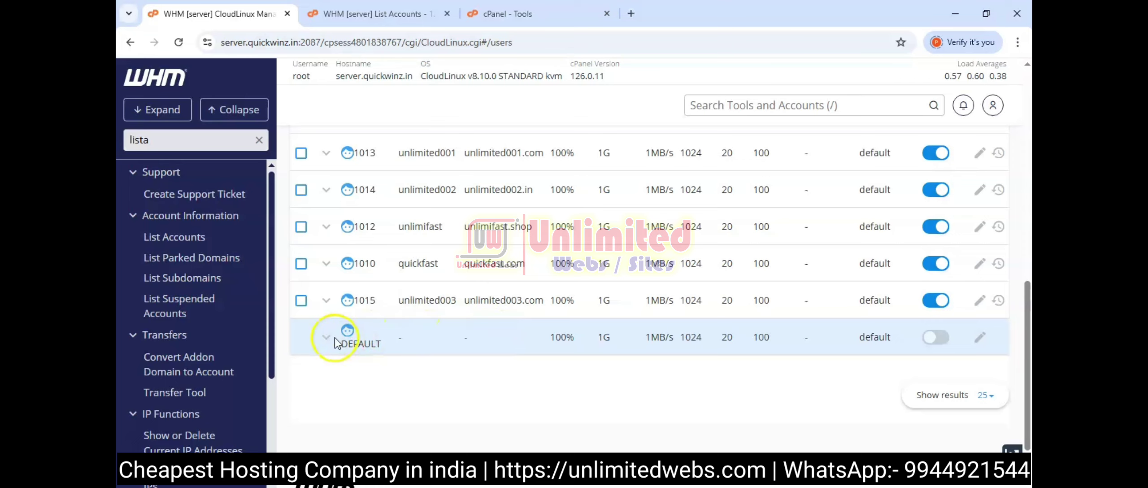
# Set the DEFAULT entry's limits to 4G PMEM, 20MB/s IO and 40 EP, save them, and check the users list.
pyautogui.click(980, 338)
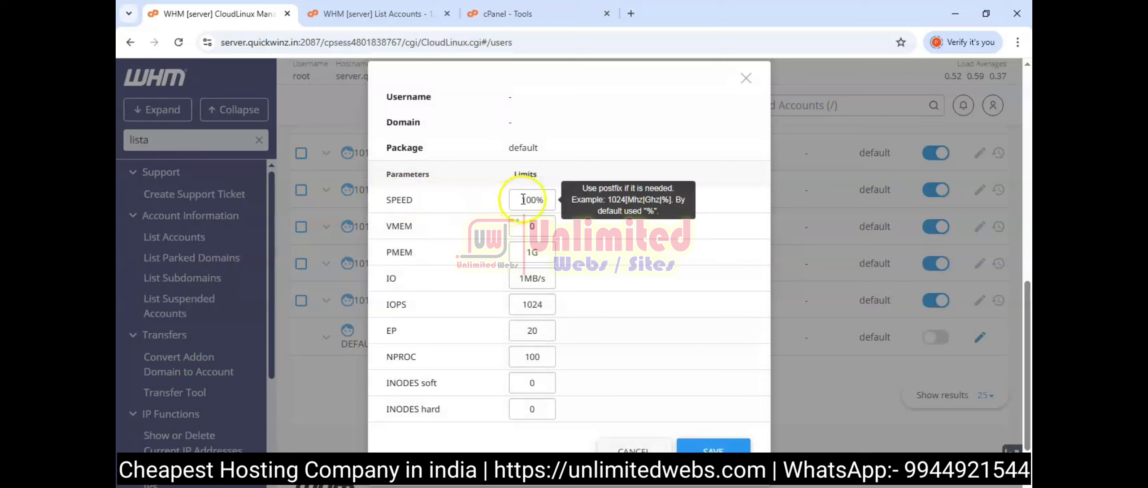
pyautogui.click(525, 258)
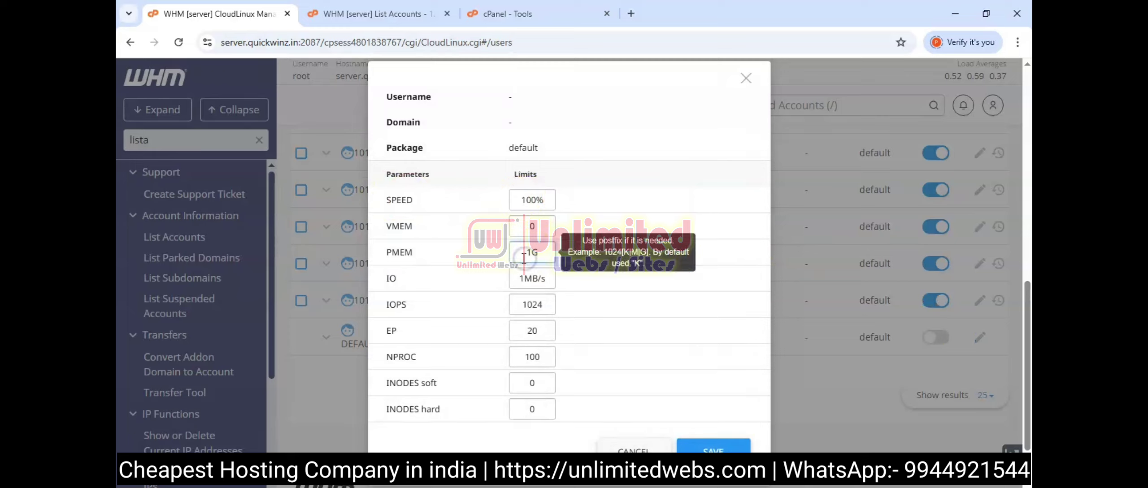
pyautogui.press('BackSpace')
pyautogui.write('4')
pyautogui.click(514, 283)
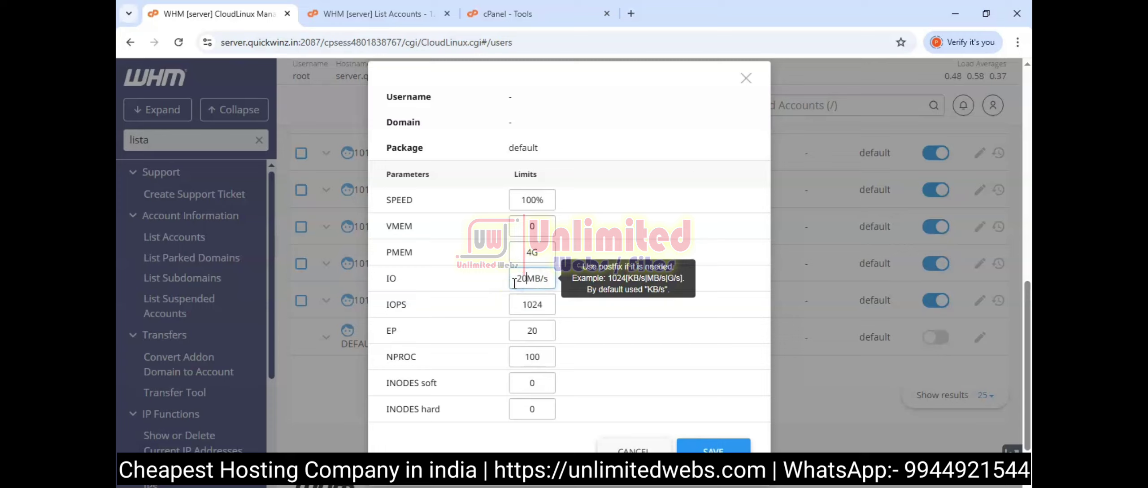
pyautogui.doubleClick(526, 339)
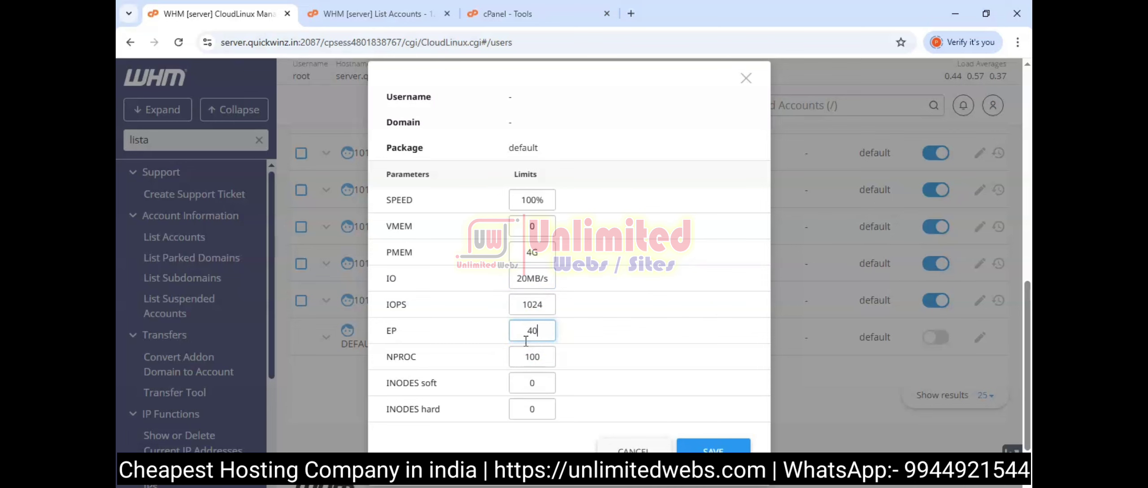
pyautogui.click(735, 445)
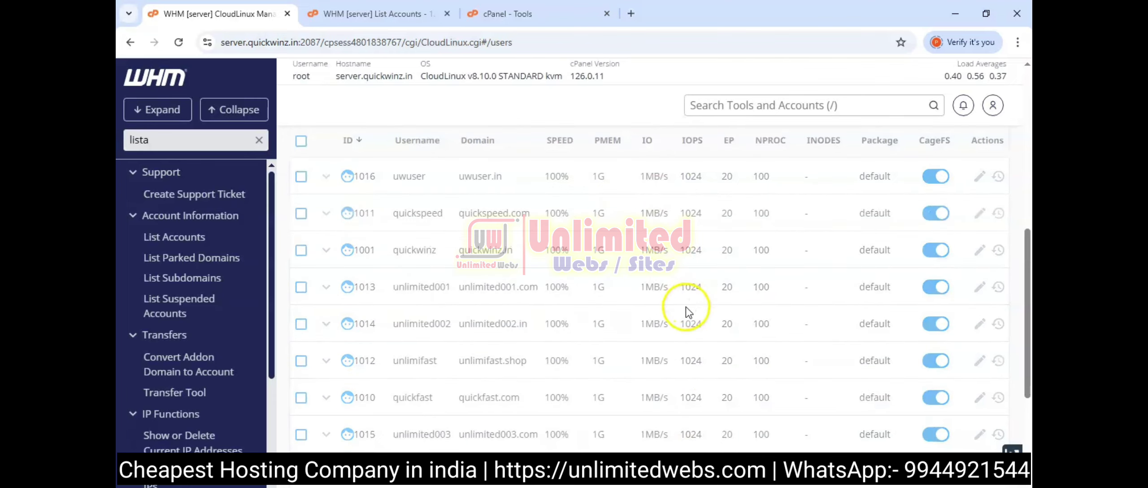
pyautogui.scroll(-2, 662, 233)
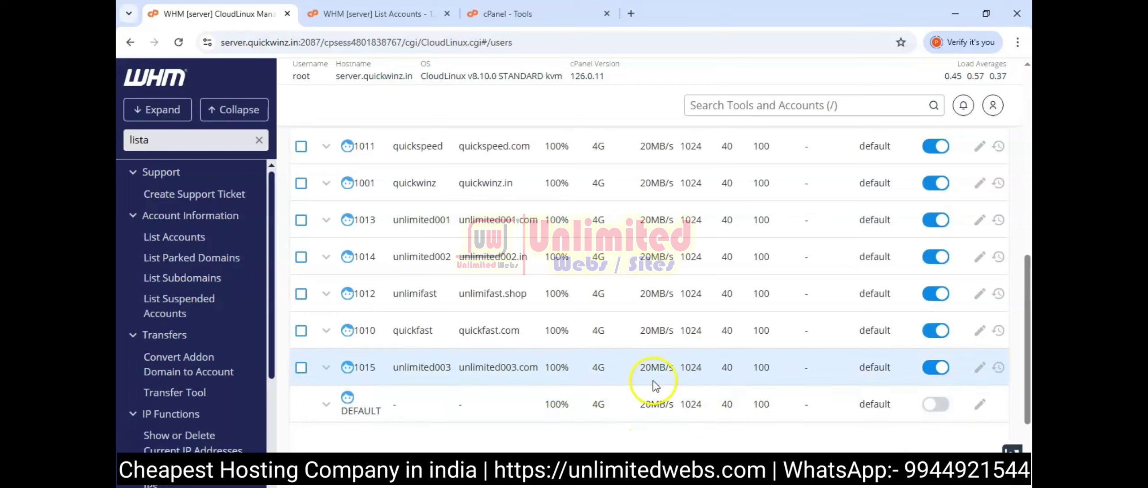
pyautogui.scroll(2, 637, 341)
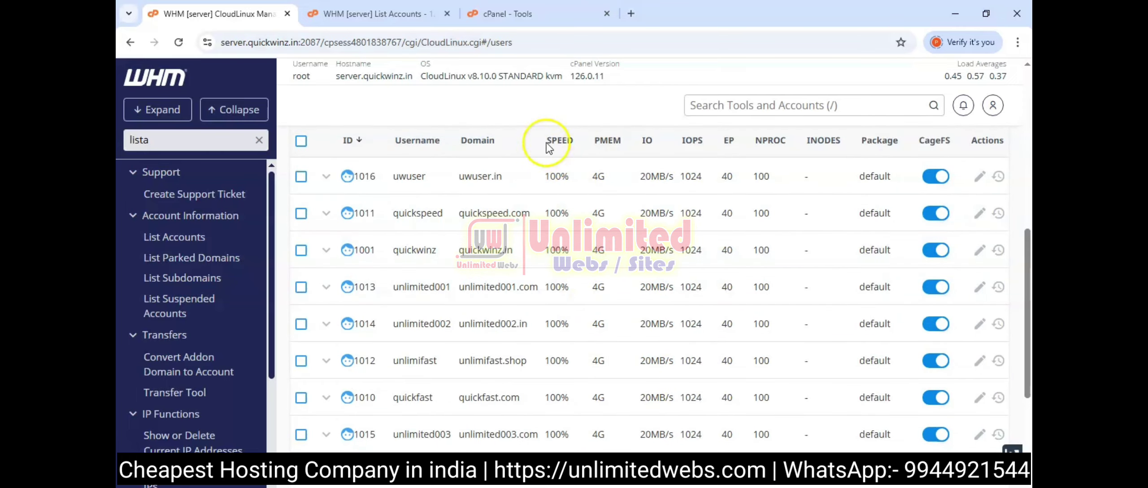
# Reload the quickwinz.in cPanel page and check its physical memory, I/O, entry process and CPU limits in the statistics.
pyautogui.click(554, 13)
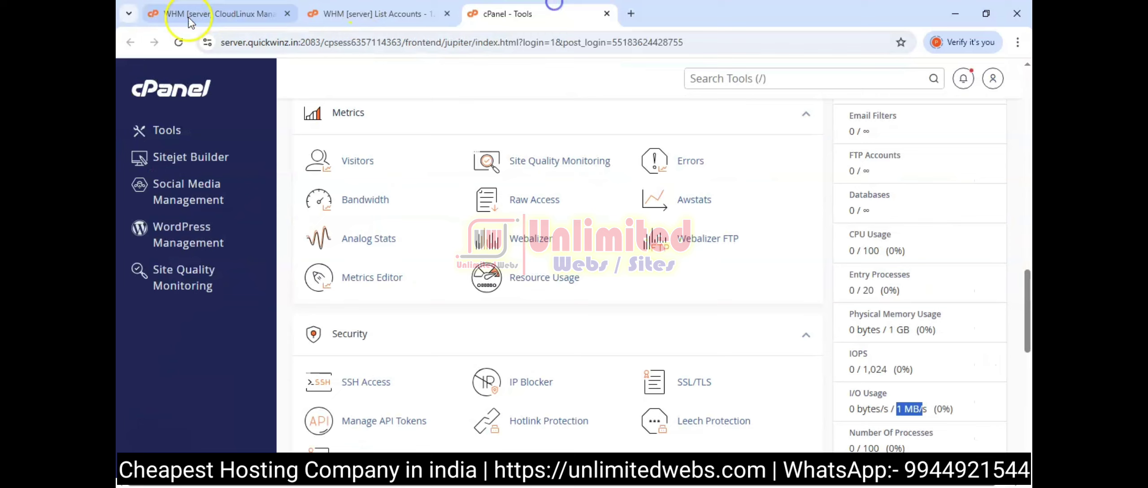
pyautogui.click(179, 43)
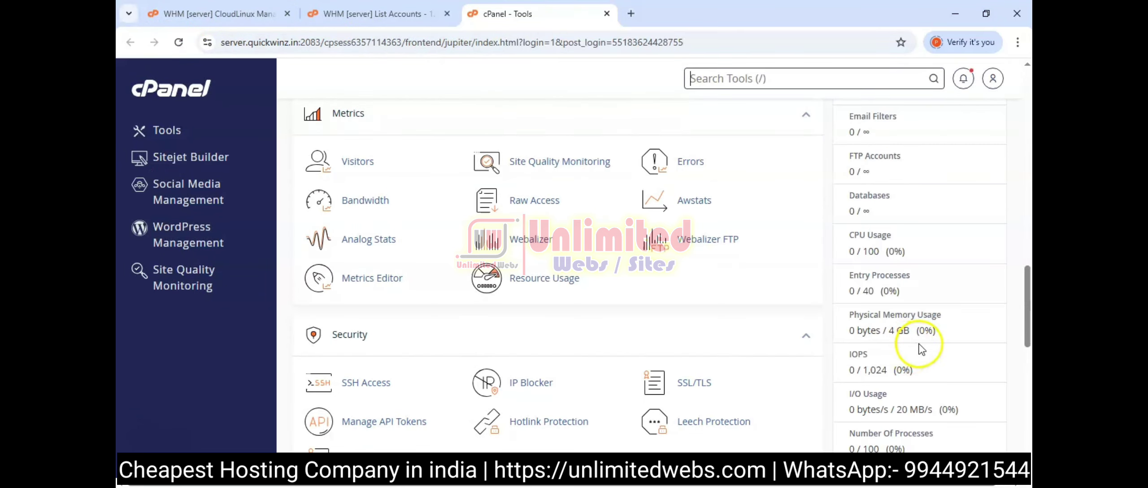
pyautogui.moveTo(888, 330); pyautogui.dragTo(904, 331)
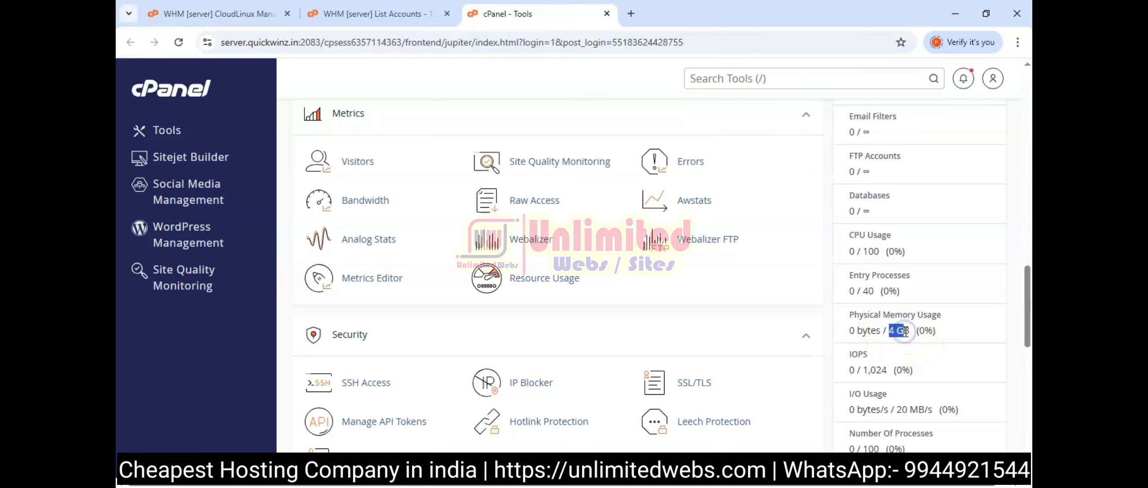
pyautogui.moveTo(896, 410); pyautogui.dragTo(913, 406)
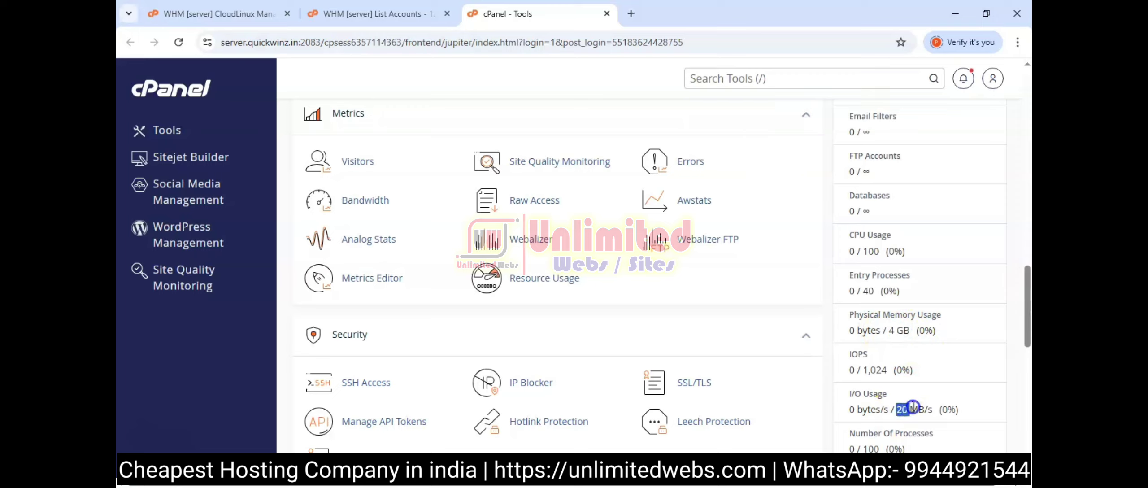
pyautogui.moveTo(862, 291); pyautogui.dragTo(876, 291)
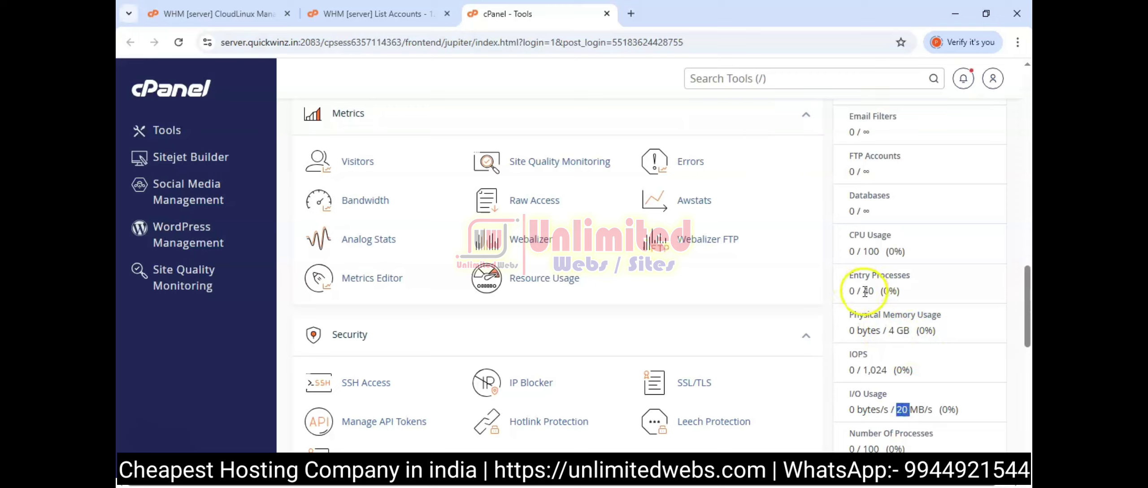
pyautogui.moveTo(862, 251); pyautogui.dragTo(877, 252)
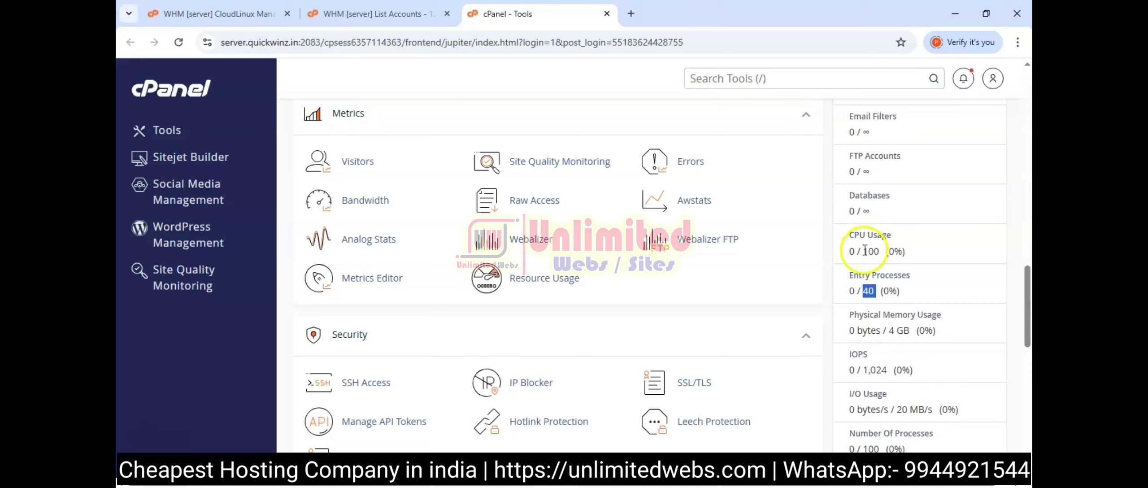
pyautogui.scroll(5, 873, 253)
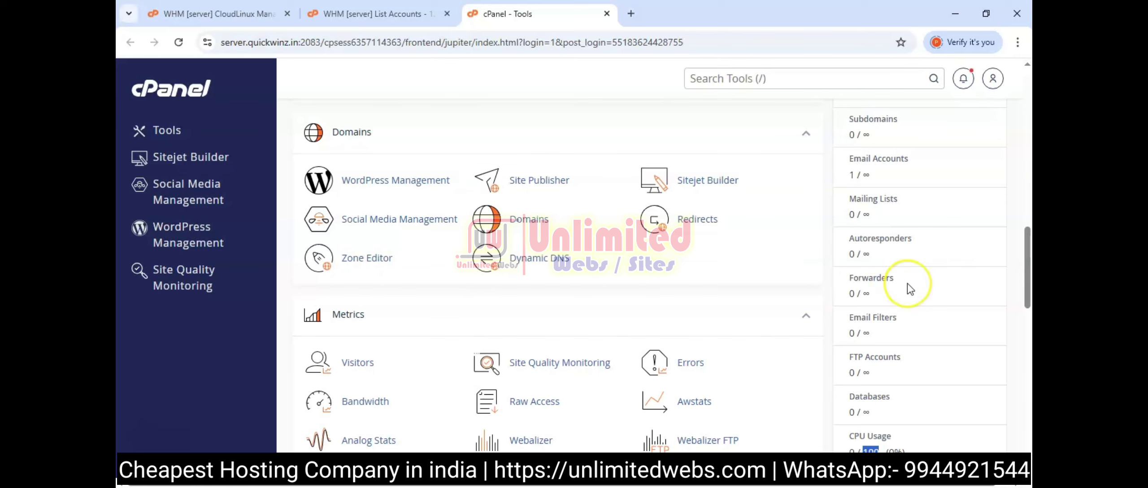
pyautogui.scroll(-7, 908, 283)
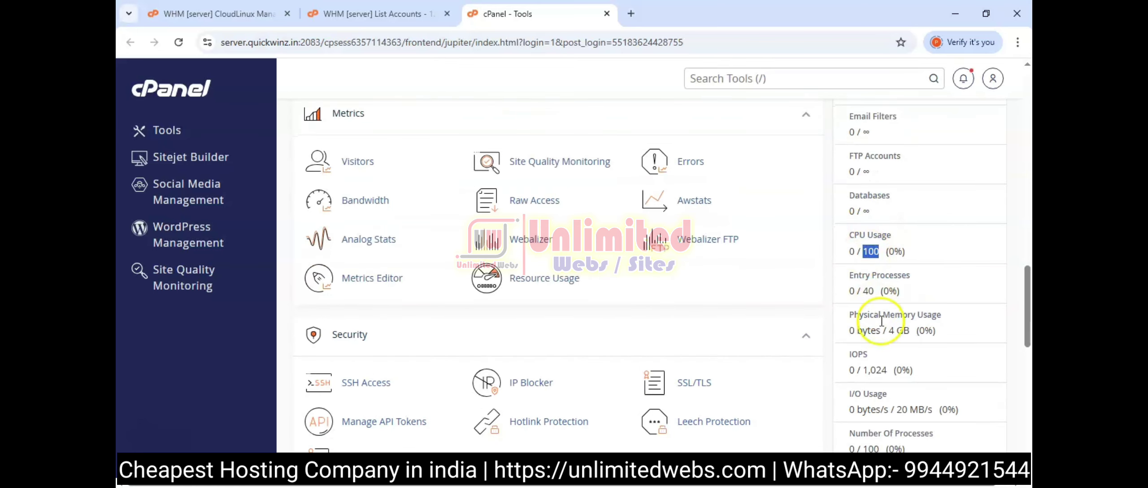
pyautogui.scroll(2, 883, 219)
# Return to the CloudLinux Manager users list and review the limits of the quickwinz user and the DEFAULT entry.
pyautogui.click(260, 14)
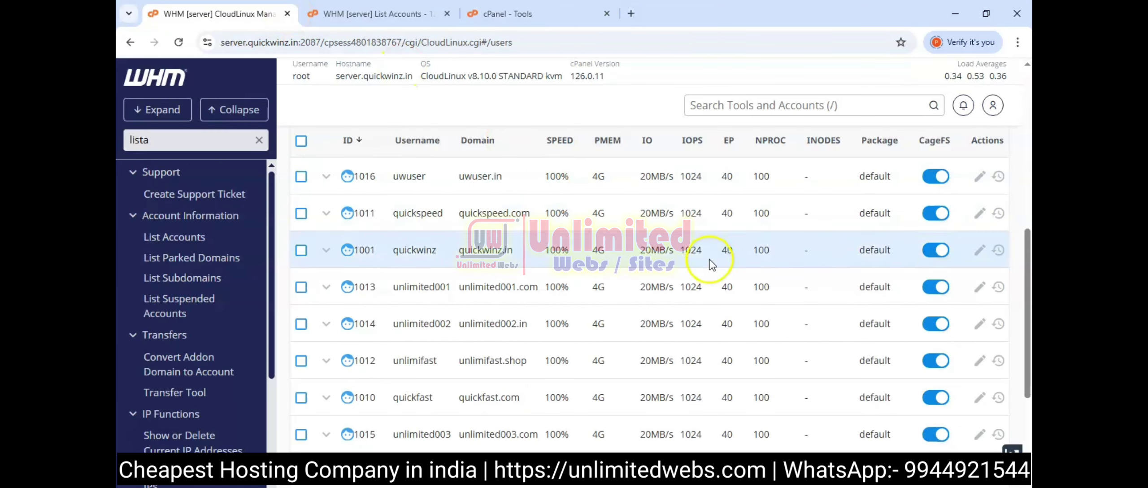
pyautogui.moveTo(393, 252); pyautogui.dragTo(419, 253)
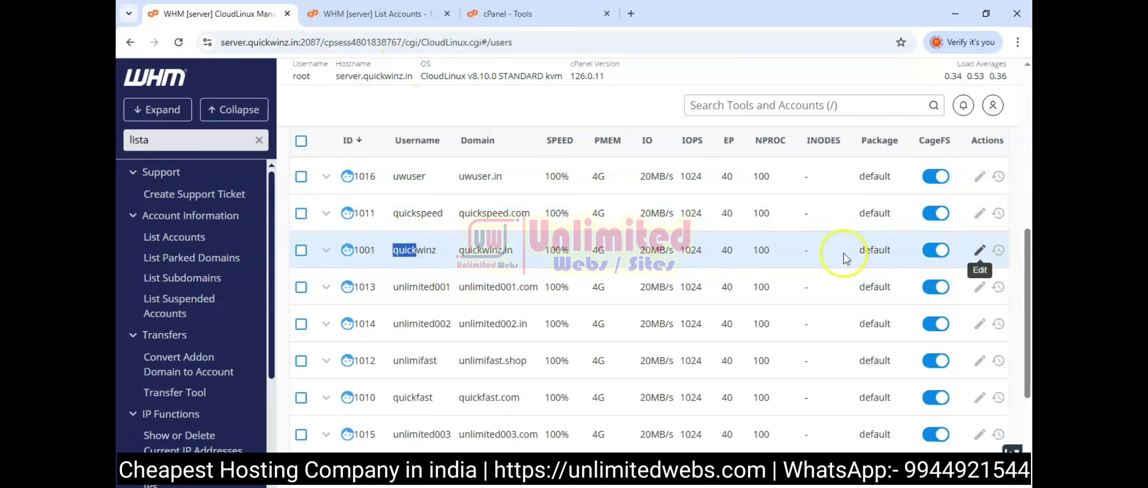
pyautogui.click(769, 248)
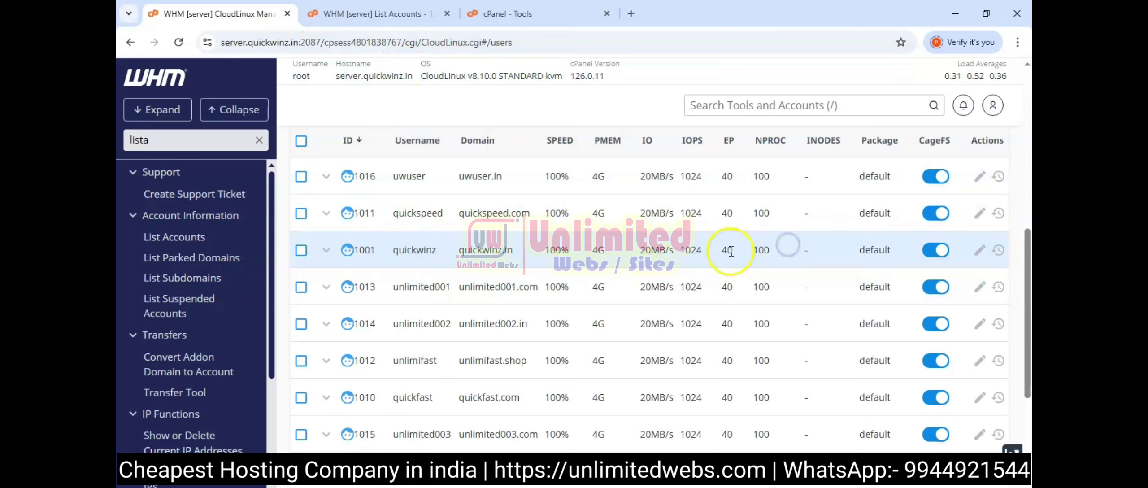
pyautogui.scroll(-3, 727, 250)
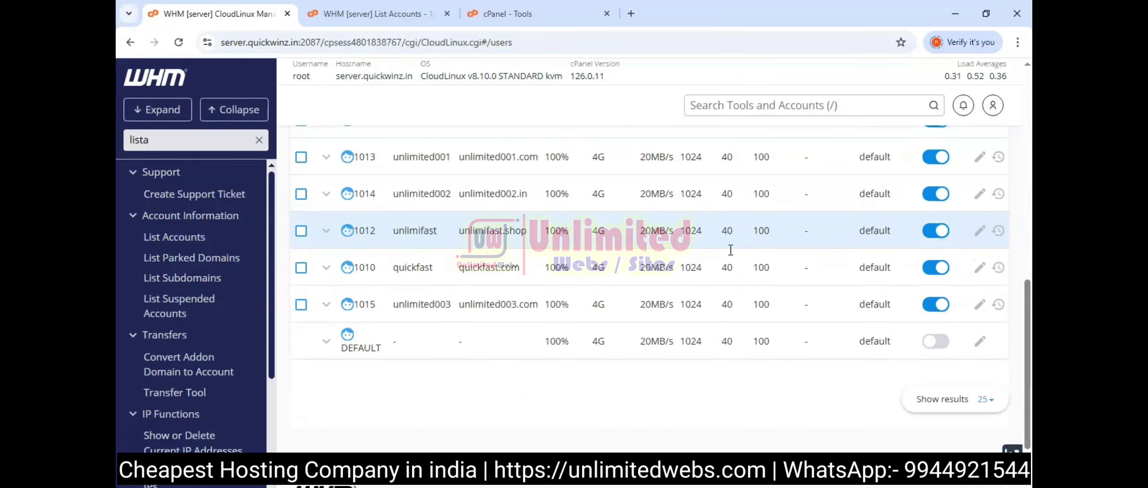
# Check the CloudLinux Manager dashboard for users hitting limits, and view the resource limits of the VE_DEFAULT and default packages.
pyautogui.scroll(10, 728, 250)
pyautogui.scroll(-3, 702, 254)
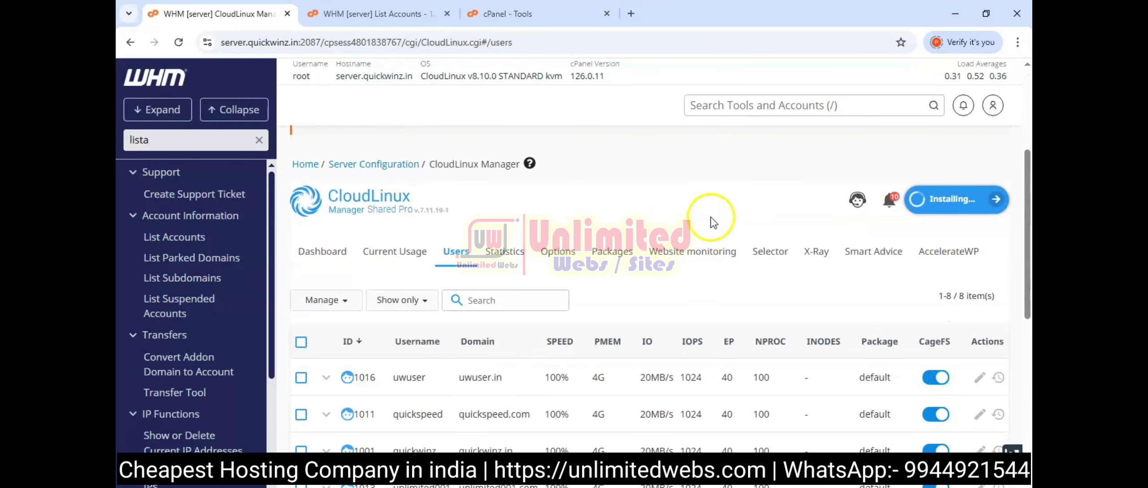
pyautogui.click(330, 254)
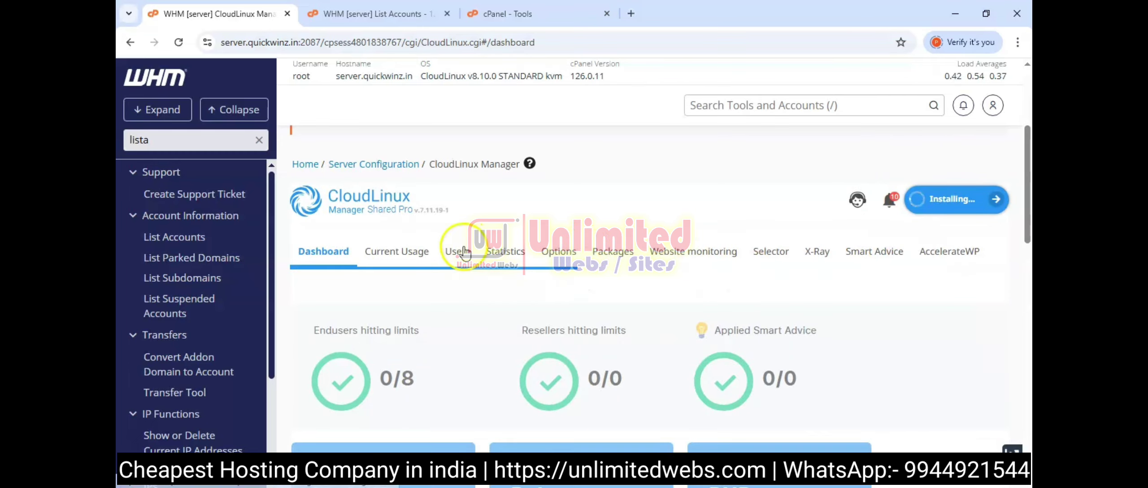
pyautogui.scroll(-1, 572, 277)
pyautogui.click(623, 188)
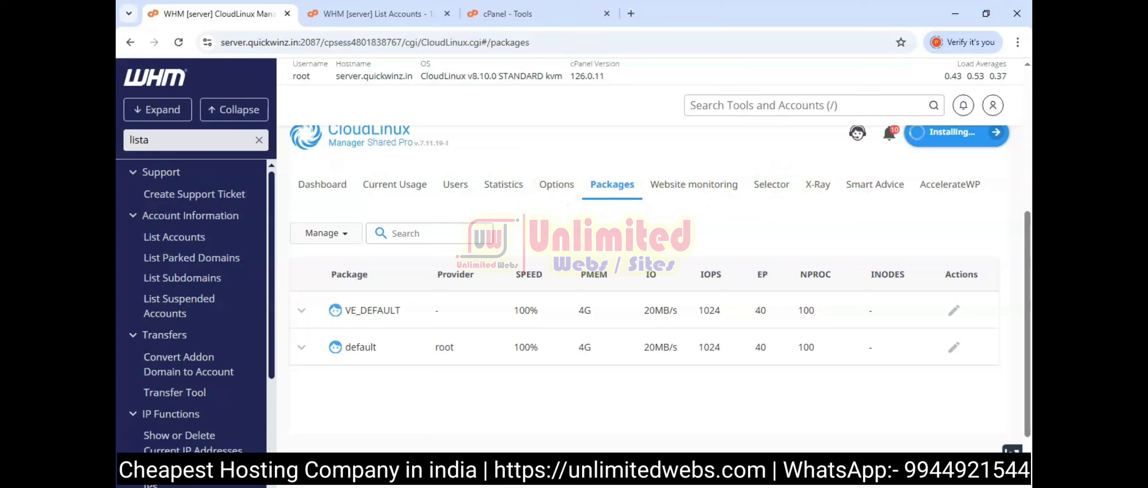
# Open the CloudLinux Selector page and review its PHP diagnostic, main settings and default PHP version.
pyautogui.click(771, 189)
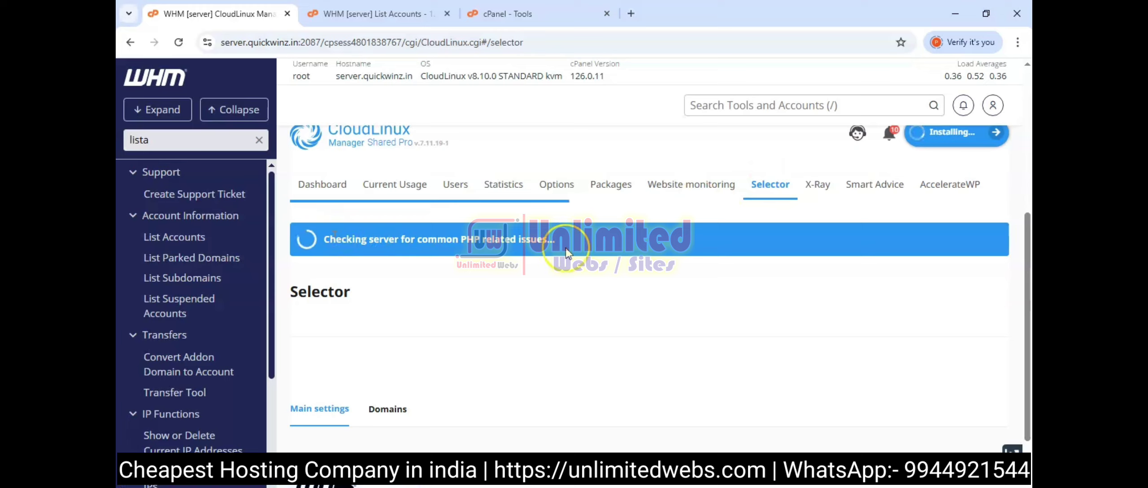
pyautogui.scroll(-5, 565, 247)
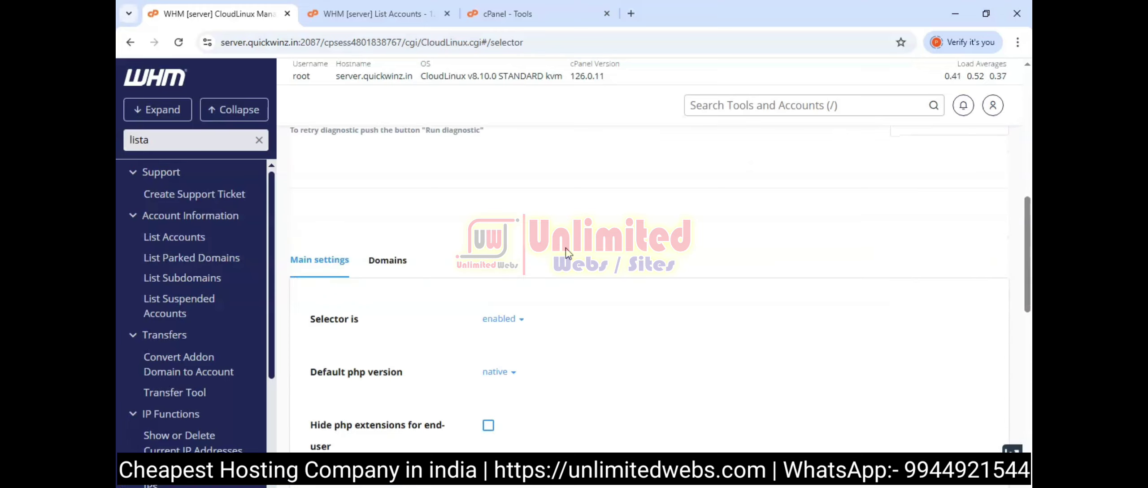
pyautogui.scroll(-3, 565, 247)
pyautogui.scroll(2, 578, 264)
pyautogui.scroll(-6, 589, 280)
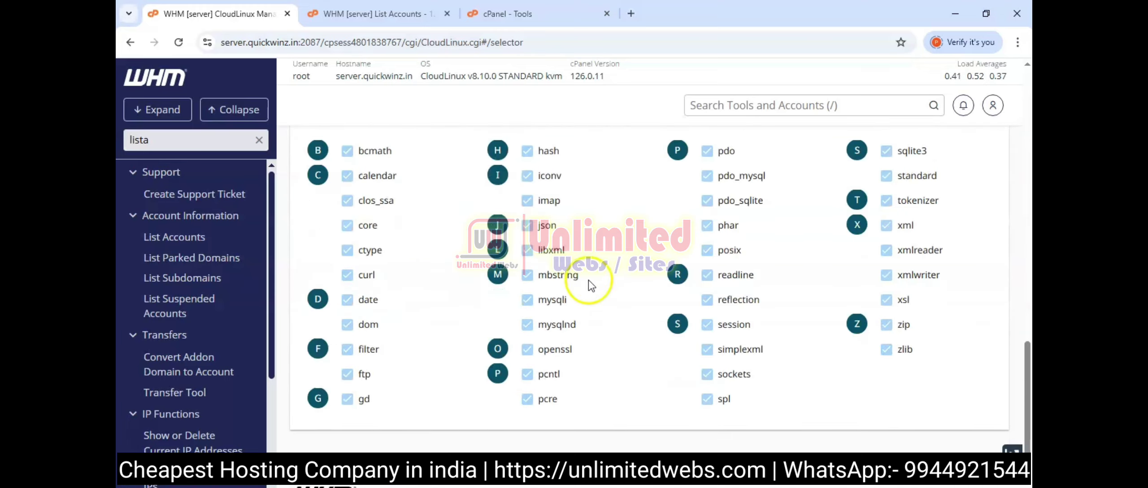
pyautogui.scroll(5, 588, 278)
pyautogui.scroll(8, 588, 278)
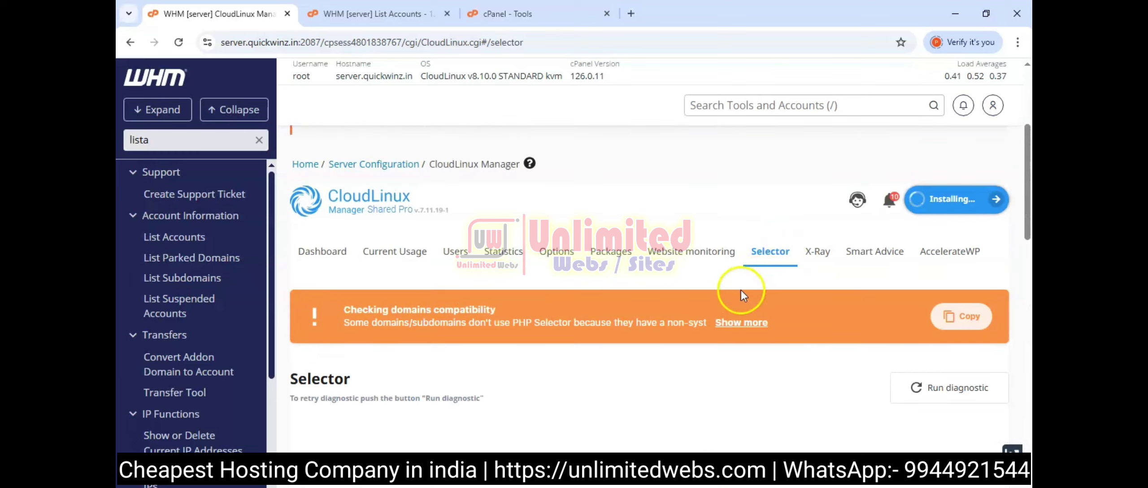
# Examine the supported PHP versions and the default modules for the native version, then return to the start of the Selector page.
pyautogui.scroll(-10, 577, 318)
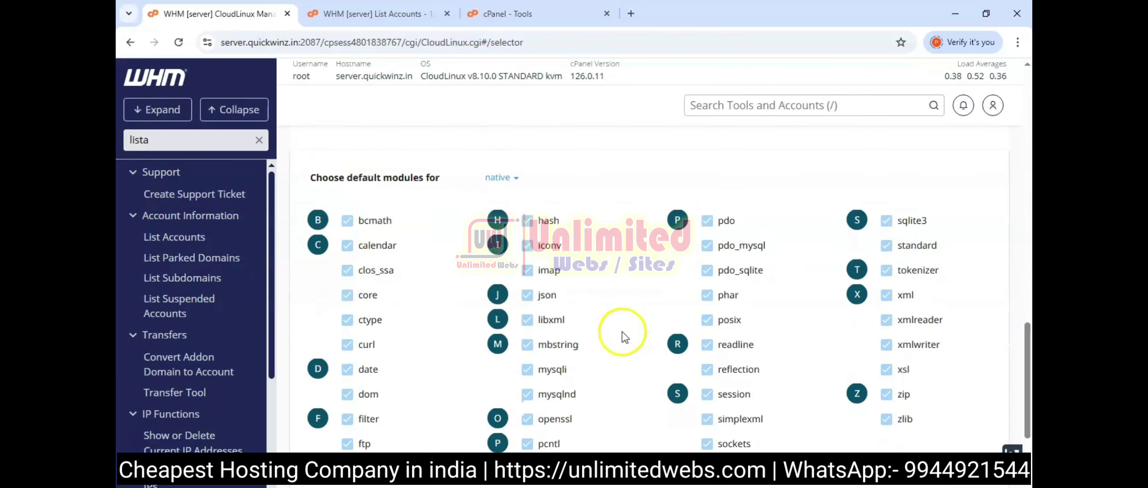
pyautogui.scroll(-3, 390, 279)
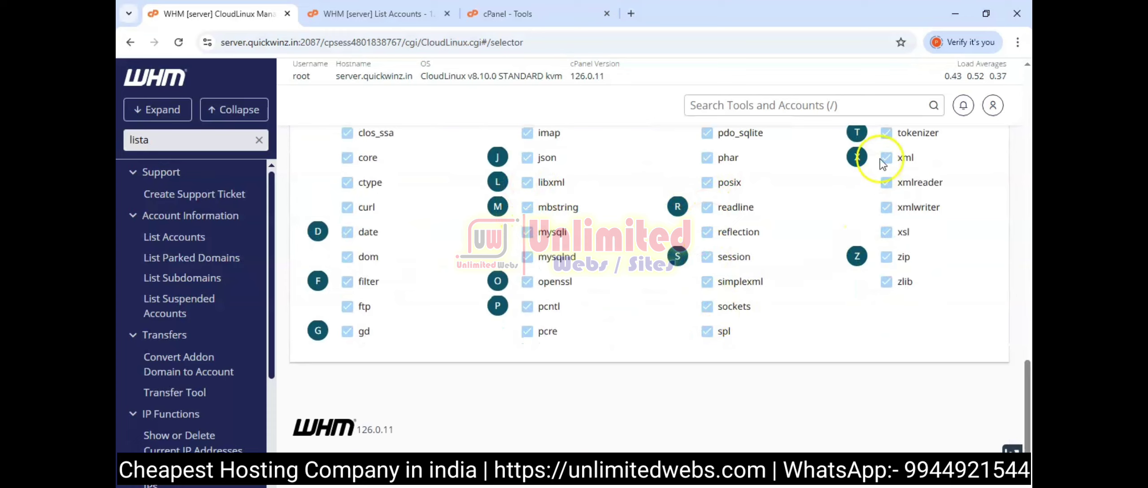
pyautogui.scroll(5, 579, 326)
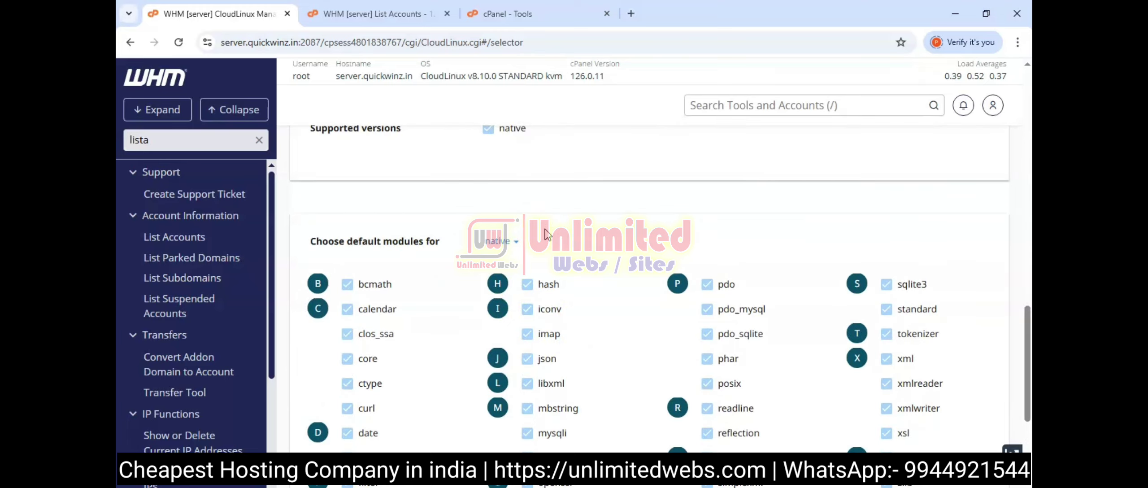
pyautogui.scroll(3, 559, 280)
pyautogui.scroll(-6, 610, 300)
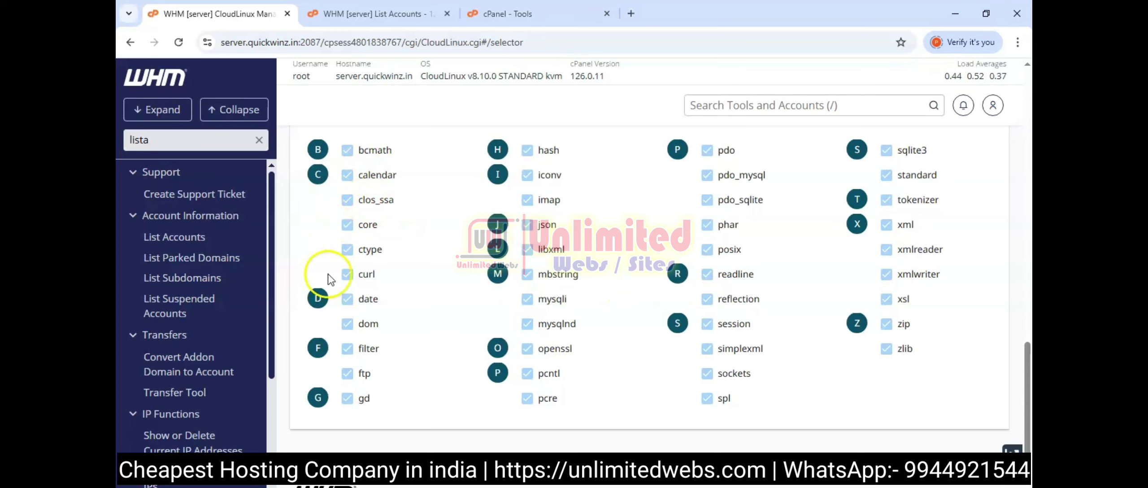
pyautogui.scroll(-2, 520, 380)
pyautogui.scroll(15, 502, 358)
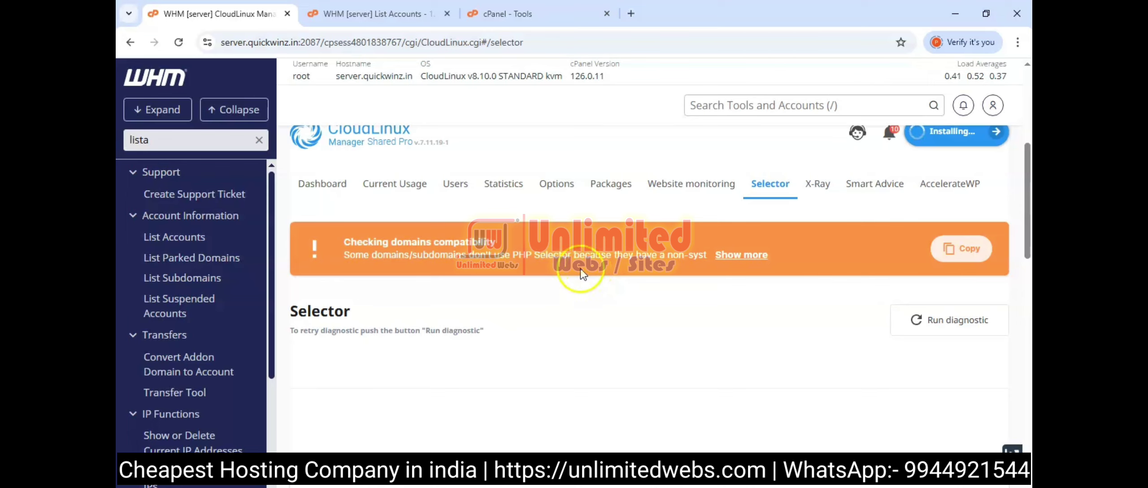
pyautogui.scroll(6, 484, 269)
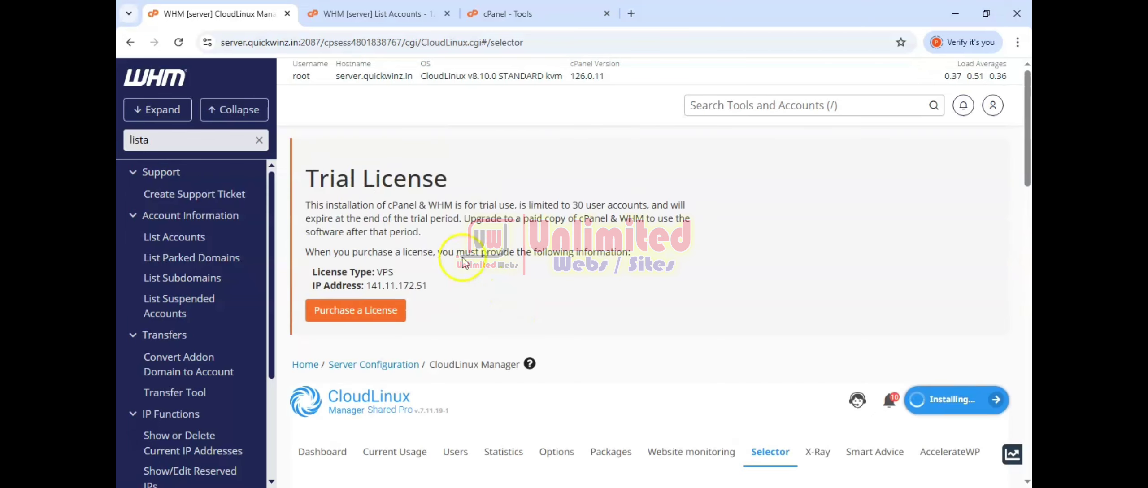